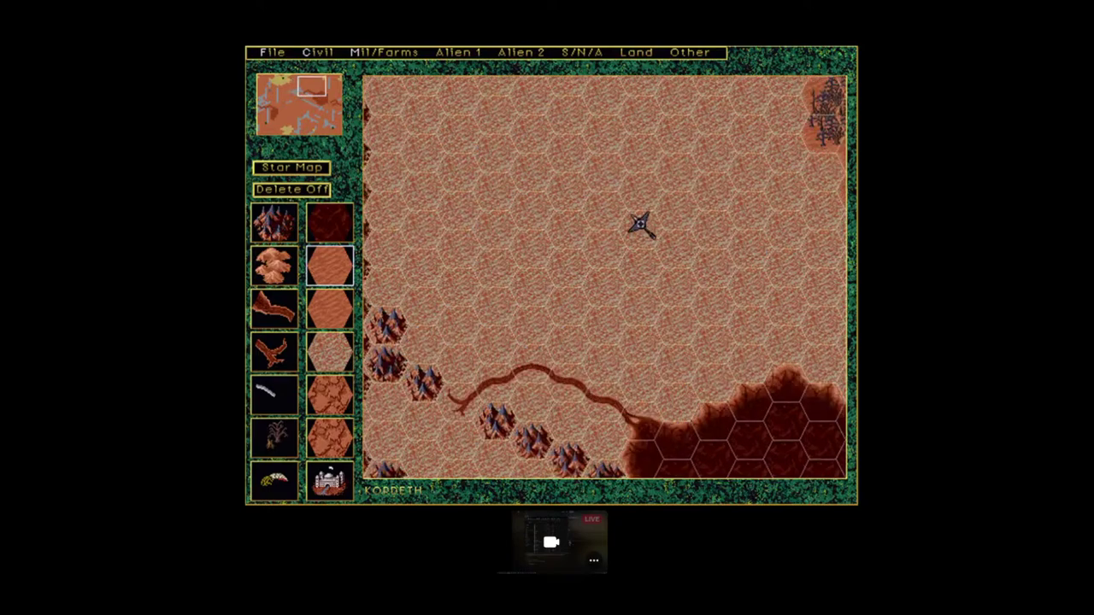
Step: Generate a random world map for Kordeth and centre the view on the area around its palace
left_click(273, 52)
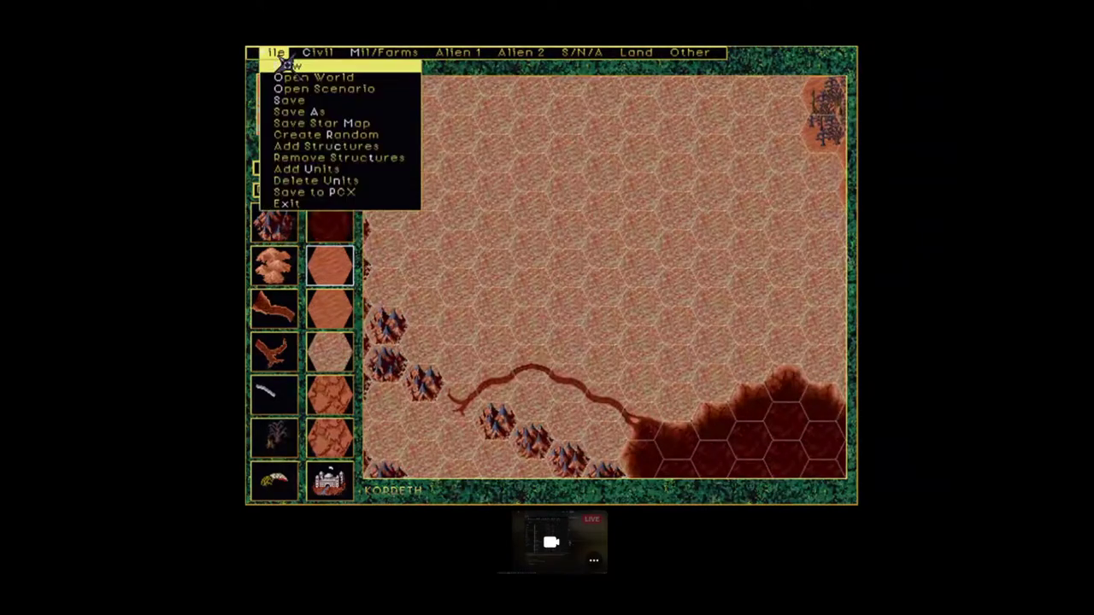
left_click(325, 134)
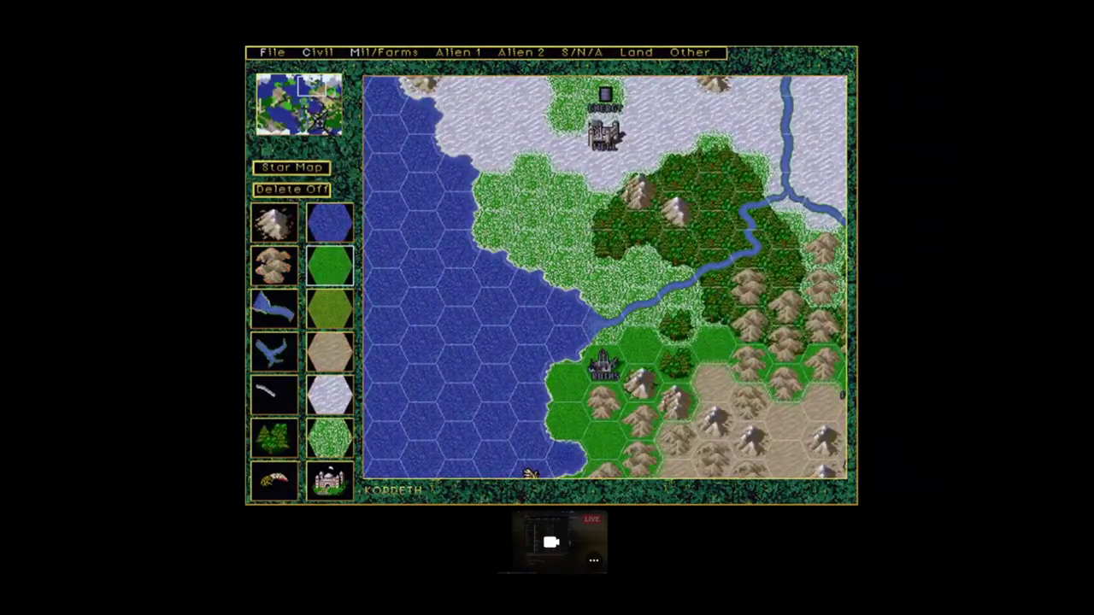
left_click(305, 109)
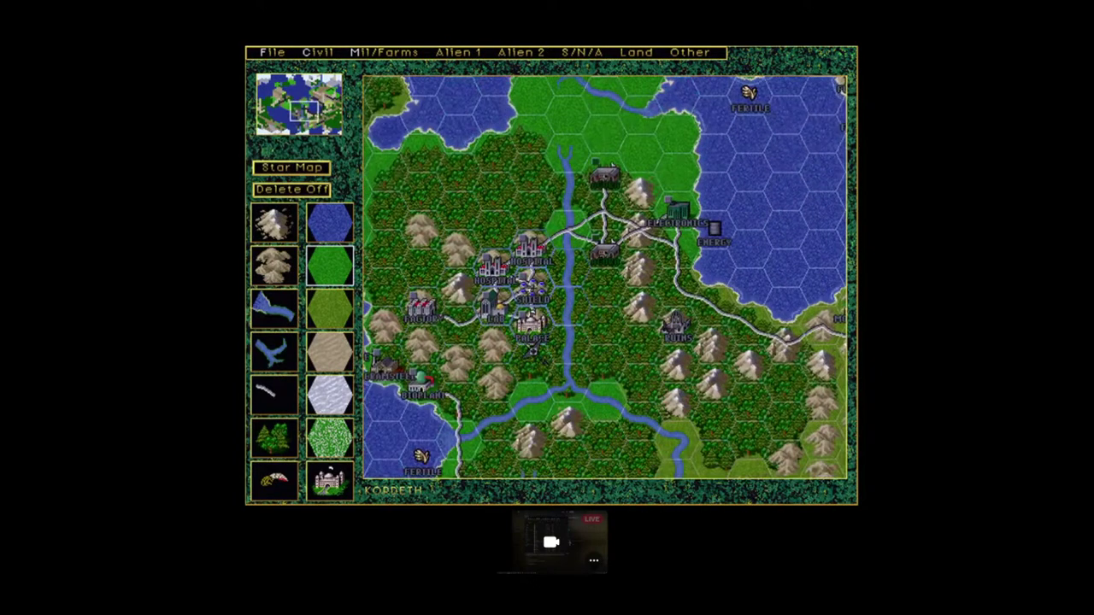
right_click(533, 353)
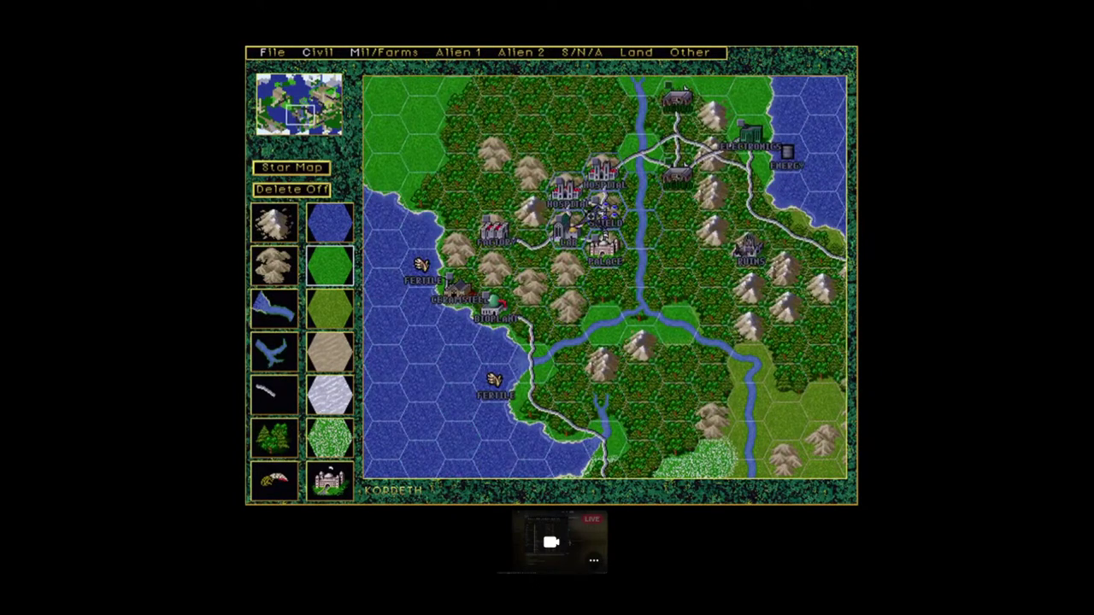
Step: Examine the whole Kordeth planet map, and survey its coasts, deserts, roads and structures region by region
left_click(307, 119)
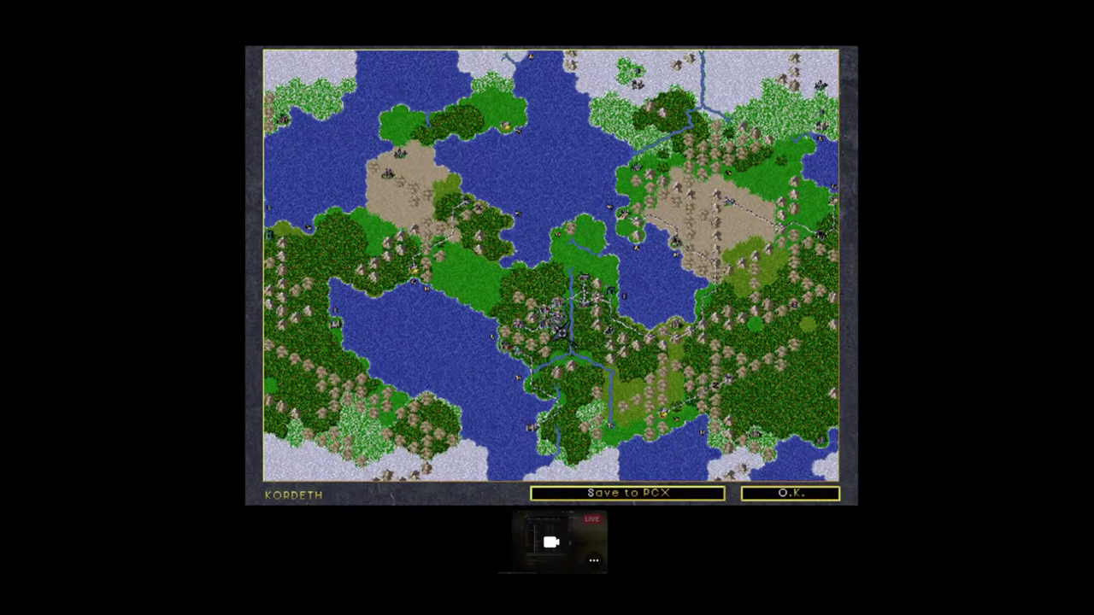
left_click(564, 333)
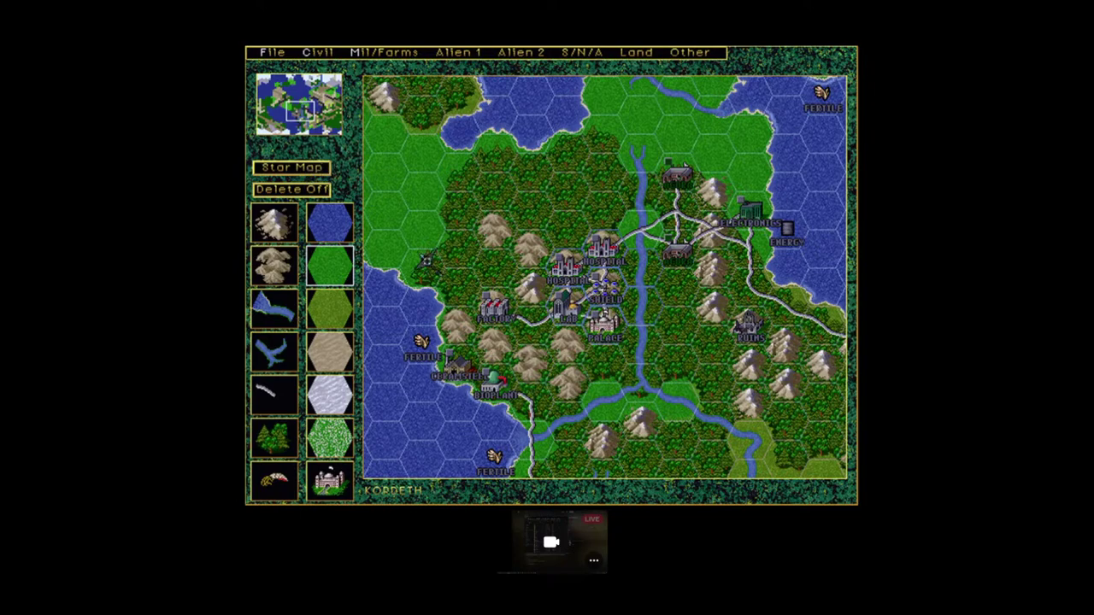
left_click(405, 230)
left_click(459, 299)
left_click(483, 300)
left_click(459, 192)
left_click(598, 128)
left_click(701, 265)
left_click(710, 282)
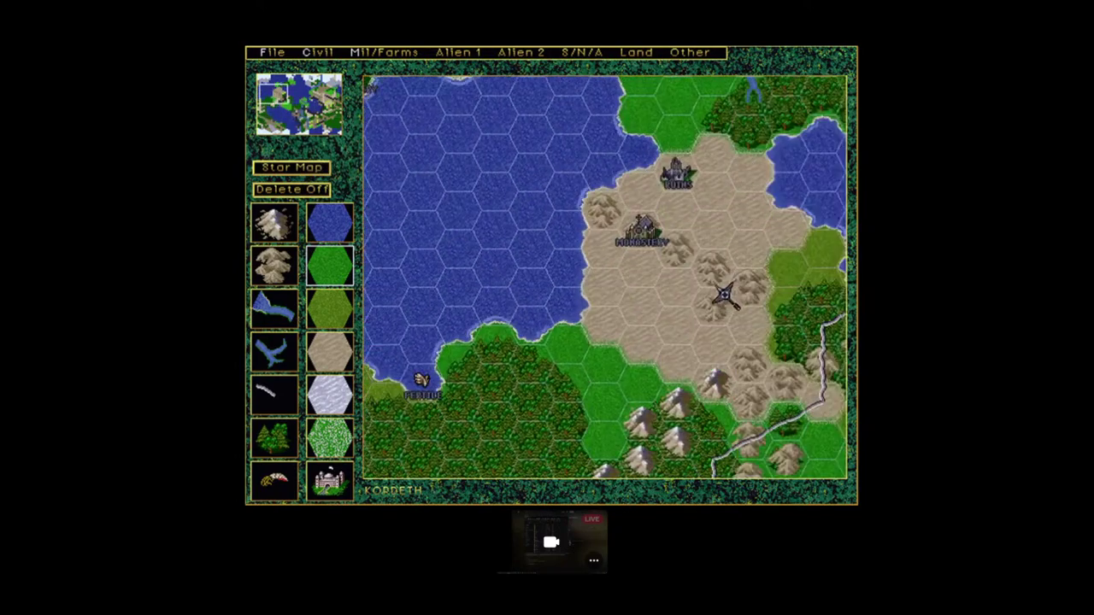
left_click(723, 296)
left_click(730, 293)
left_click(724, 294)
left_click(718, 265)
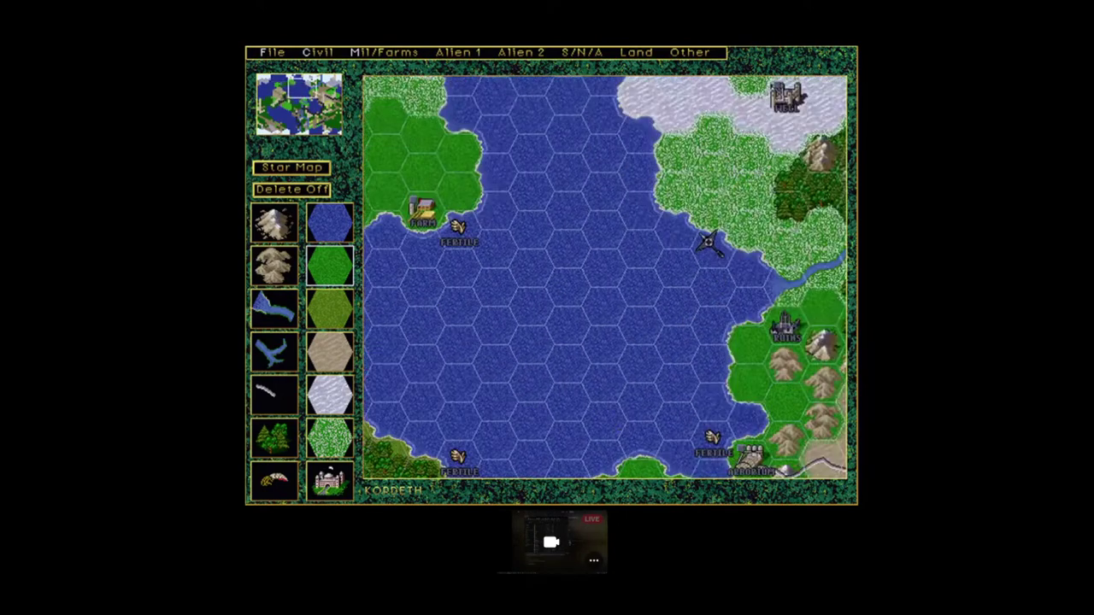
left_click(688, 235)
left_click(699, 278)
left_click(691, 334)
left_click(666, 349)
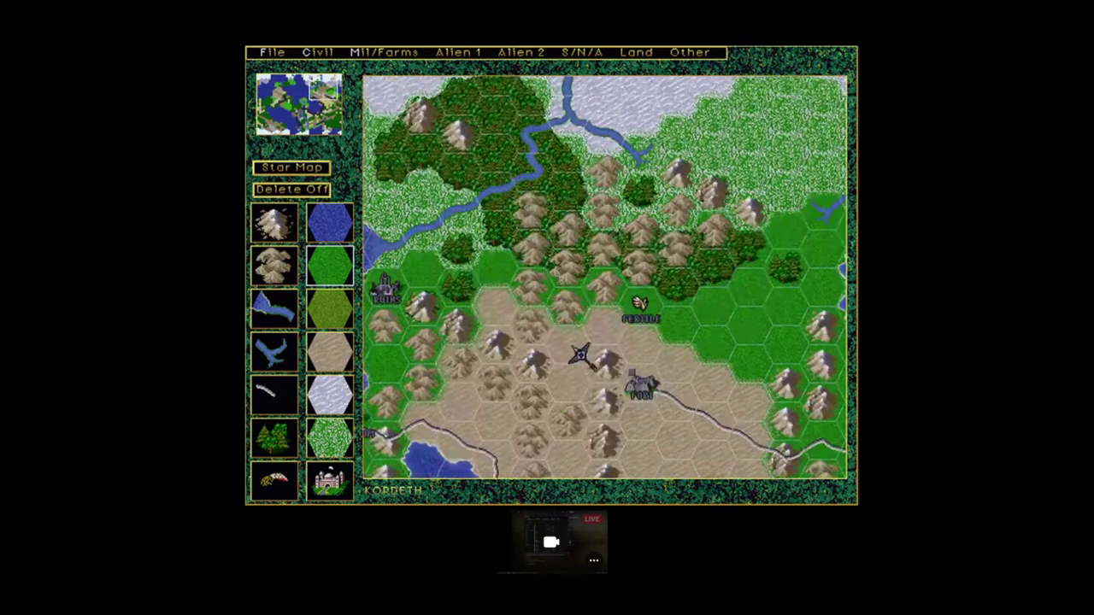
left_click(624, 367)
left_click(590, 384)
left_click(585, 389)
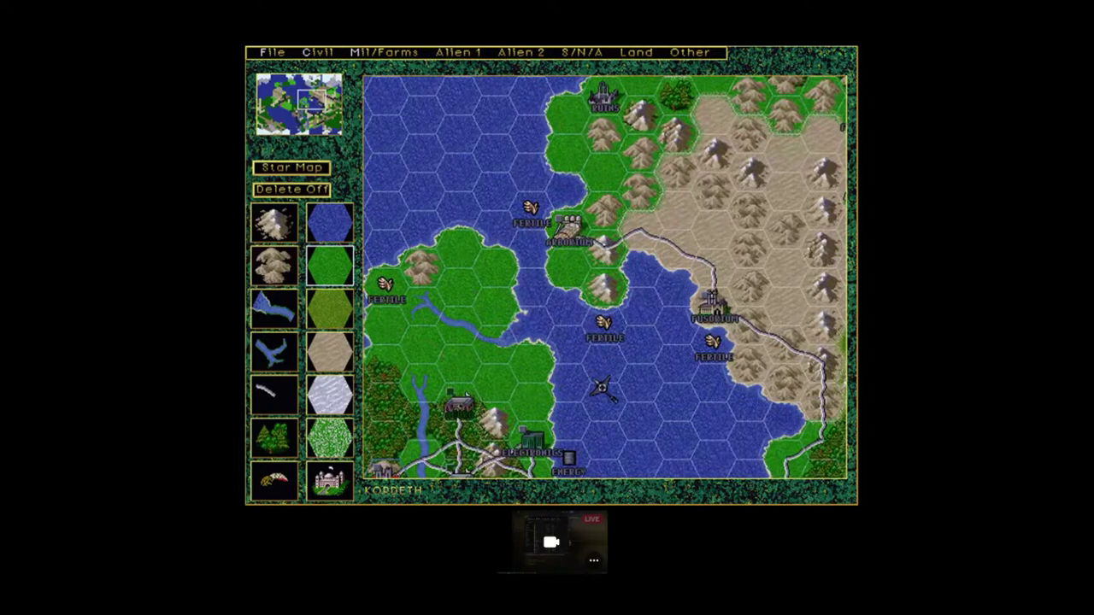
left_click(599, 389)
left_click(603, 382)
Step: Return to the star map and procedurally add the designated fleets to all matching planets
left_click(264, 56)
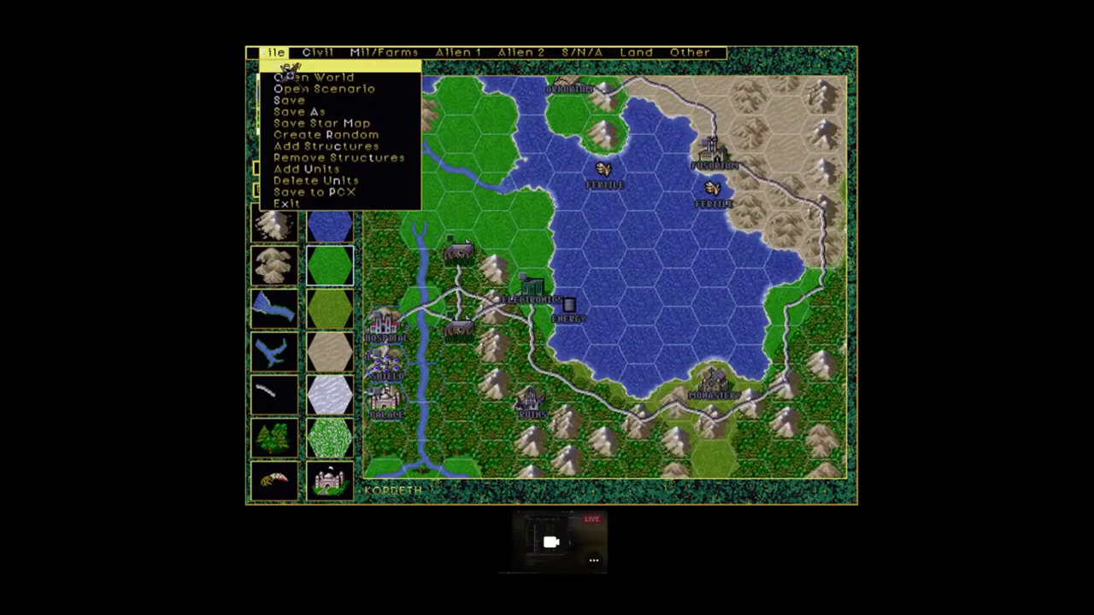
left_click(295, 170)
left_click(295, 165)
left_click(280, 54)
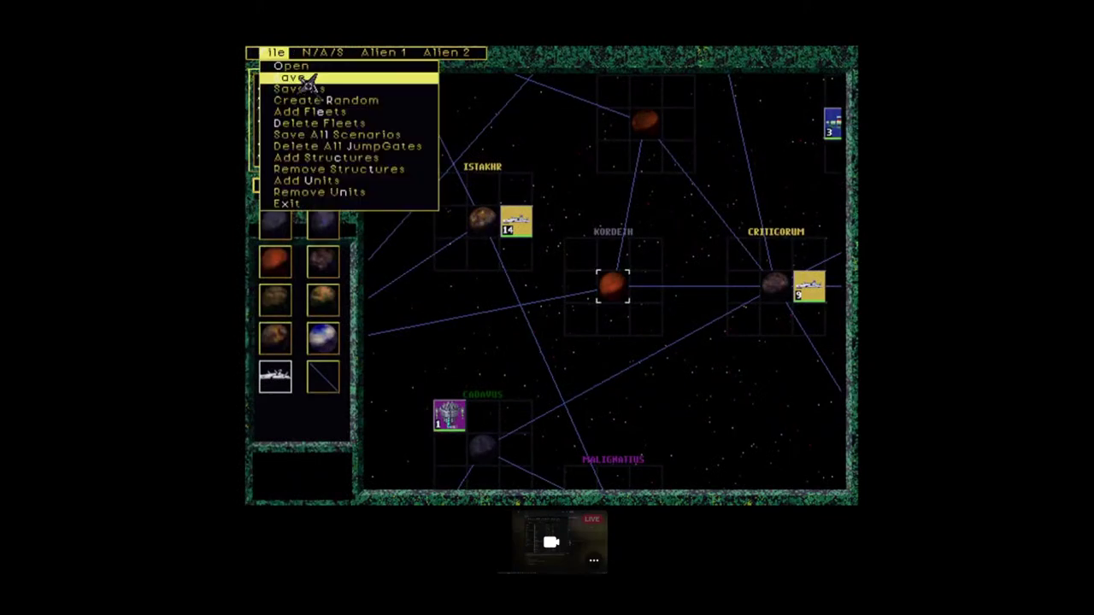
left_click(307, 112)
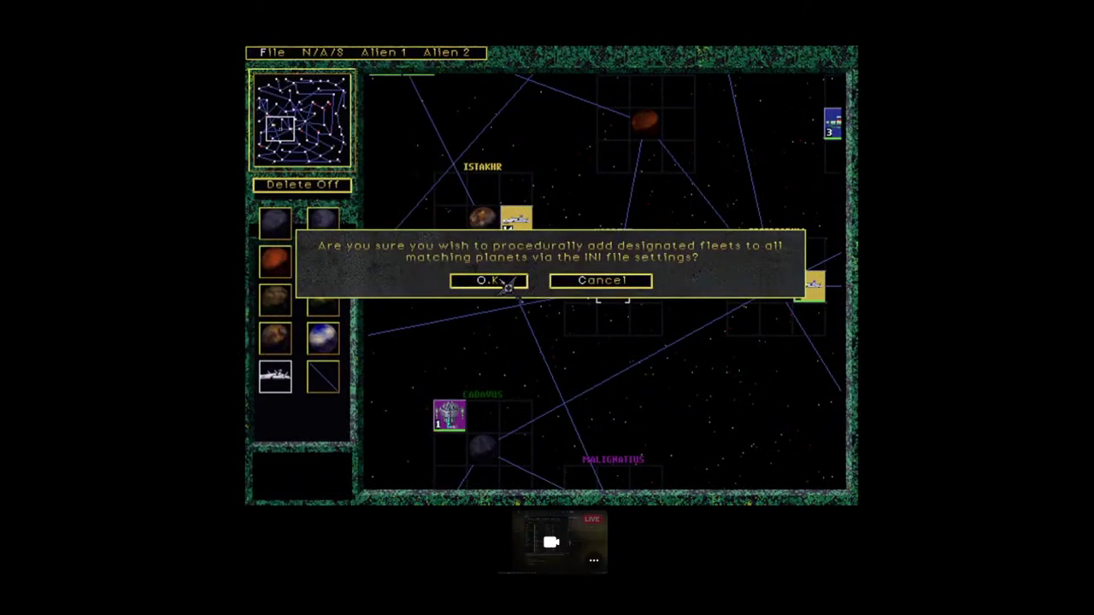
left_click(507, 286)
Step: Inspect the Rebels' unit stack at Kordeth, and quit the map editor
left_click(658, 336)
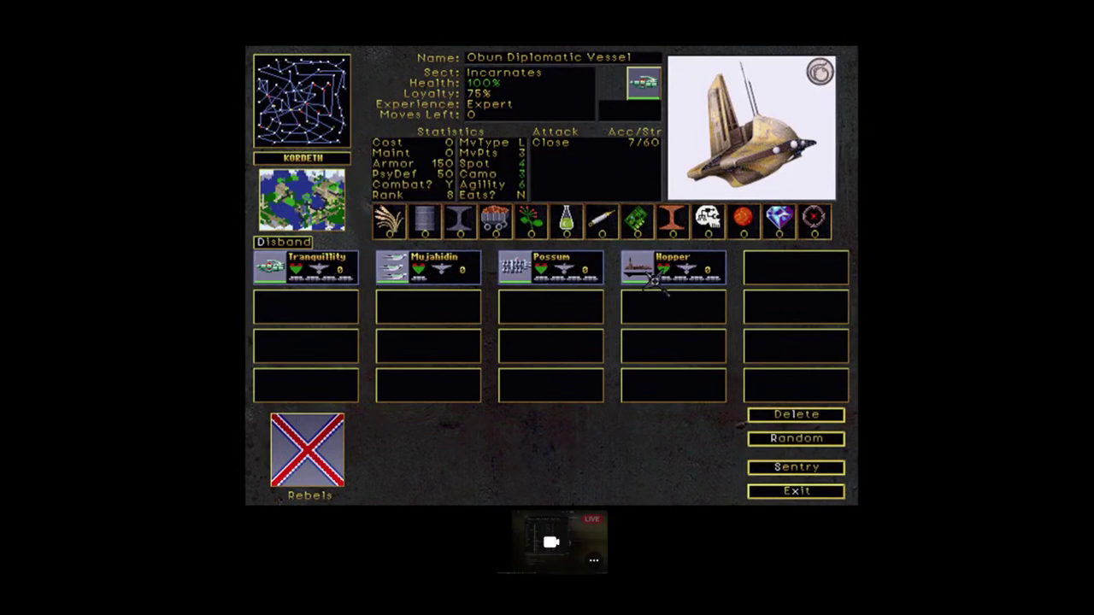
key("Escape")
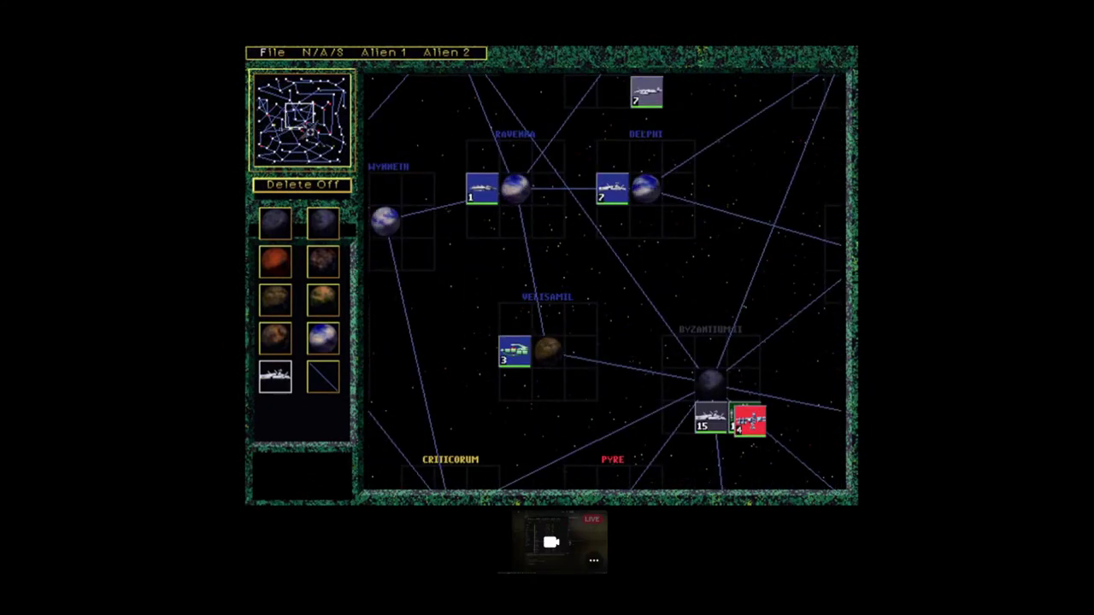
left_click(272, 53)
left_click(290, 204)
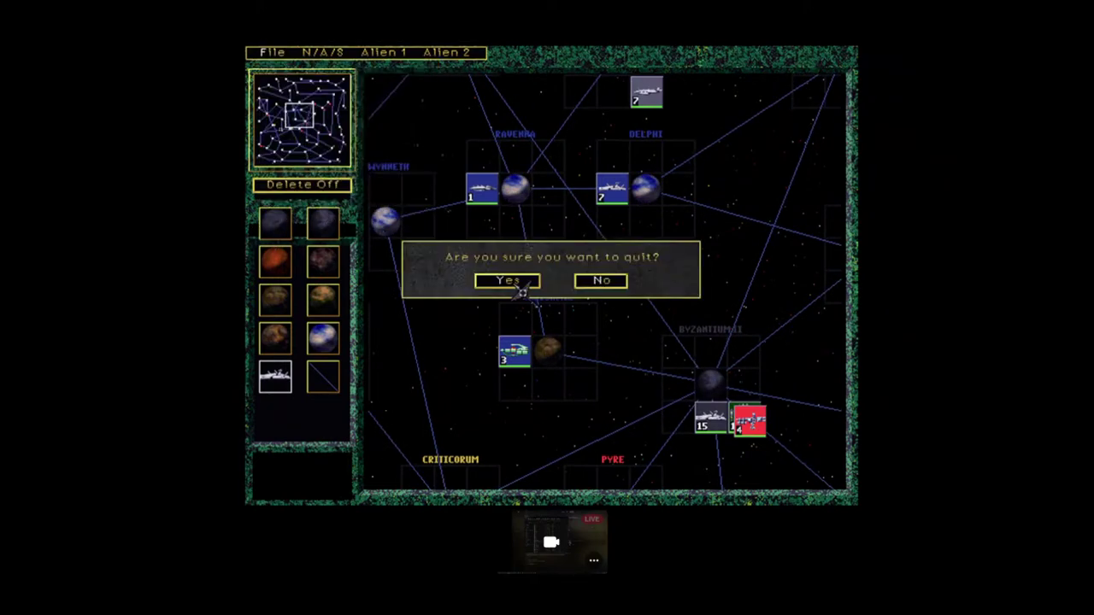
left_click(509, 281)
Step: Open mod.ini from the Emperor of the Fading Suns folder in Notepad and select the mods_on value
scroll(696, 344, "up", 1)
scroll(697, 345, "up", 3)
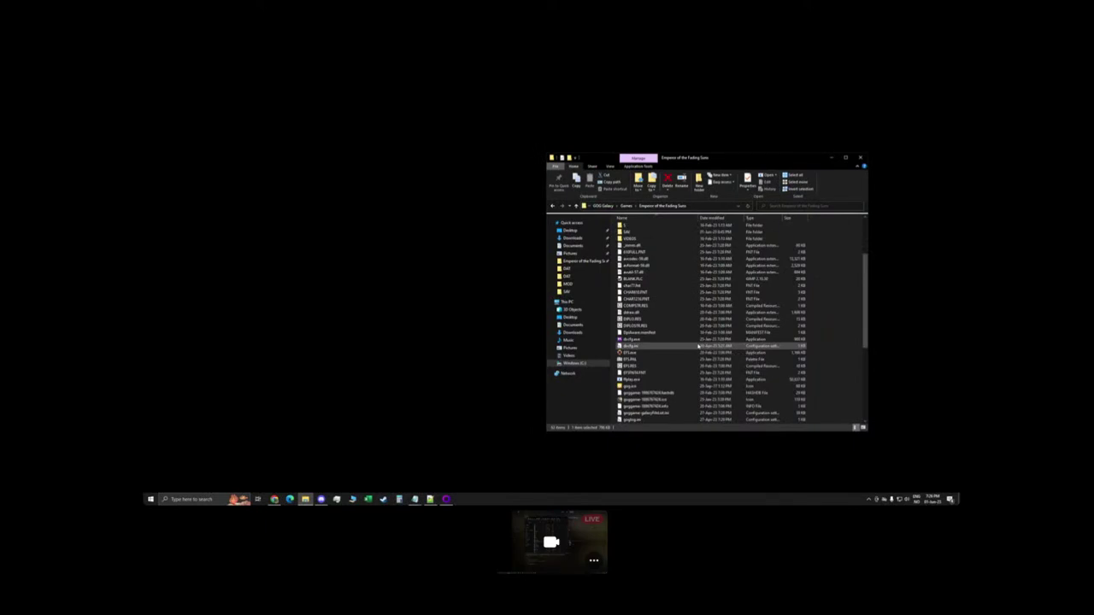
scroll(692, 345, "down", 5)
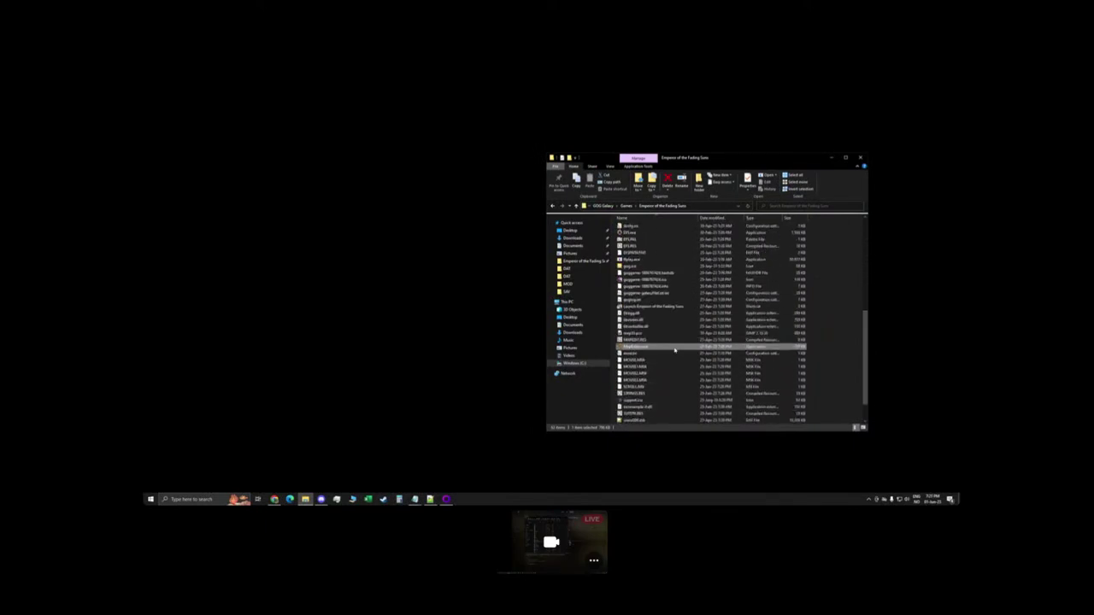
double_click(662, 356)
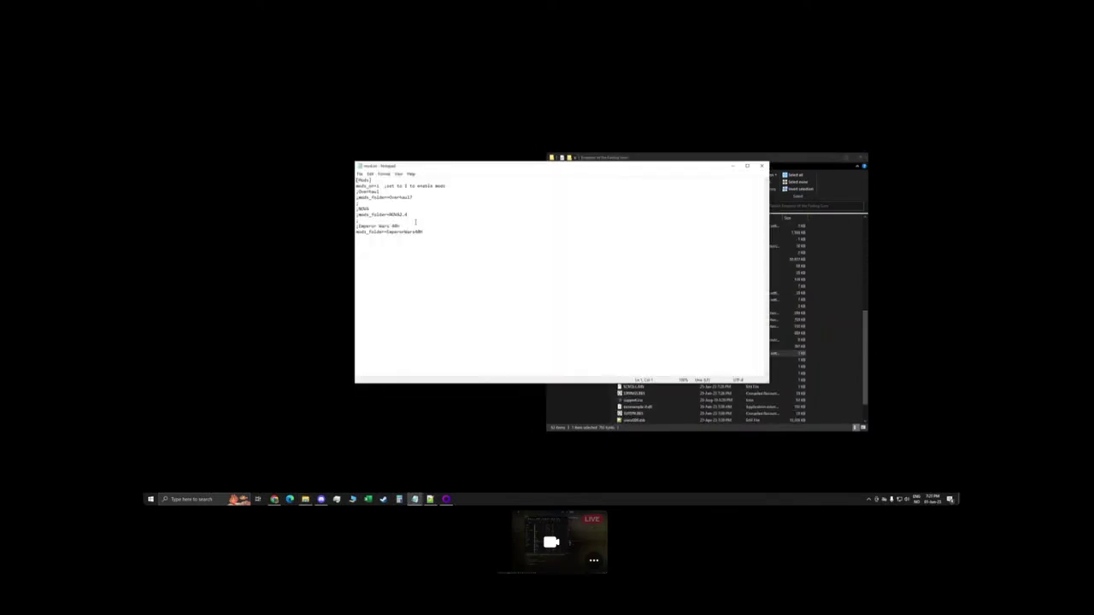
scroll(385, 185, "up", 5)
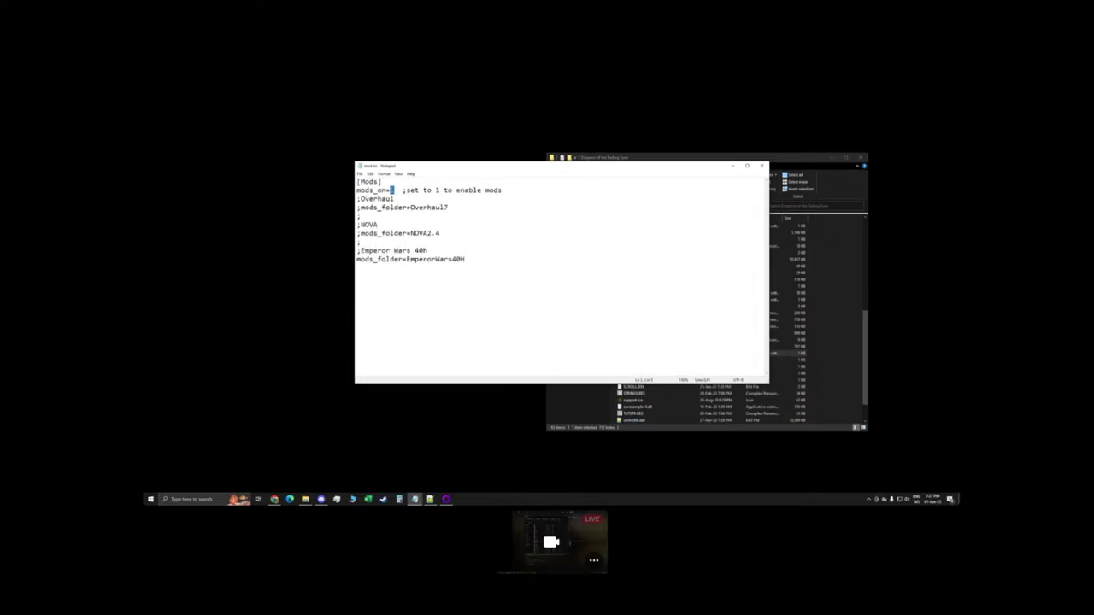
left_click(734, 167)
Step: Launch MapEditor.exe from the Emperor of the Fading Suns folder
scroll(684, 282, "up", 5)
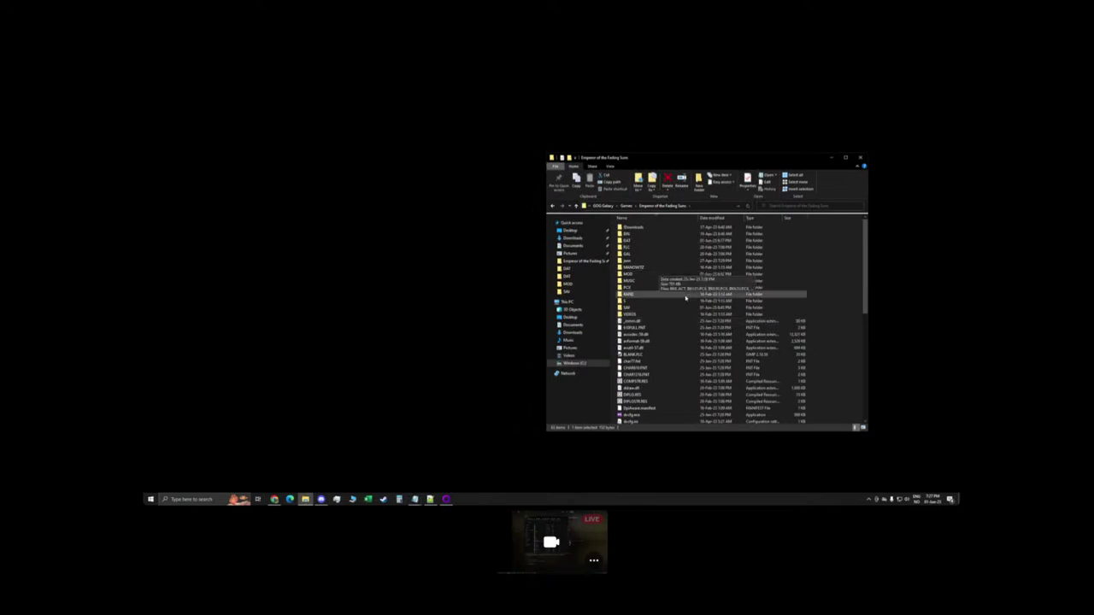
scroll(676, 300, "down", 7)
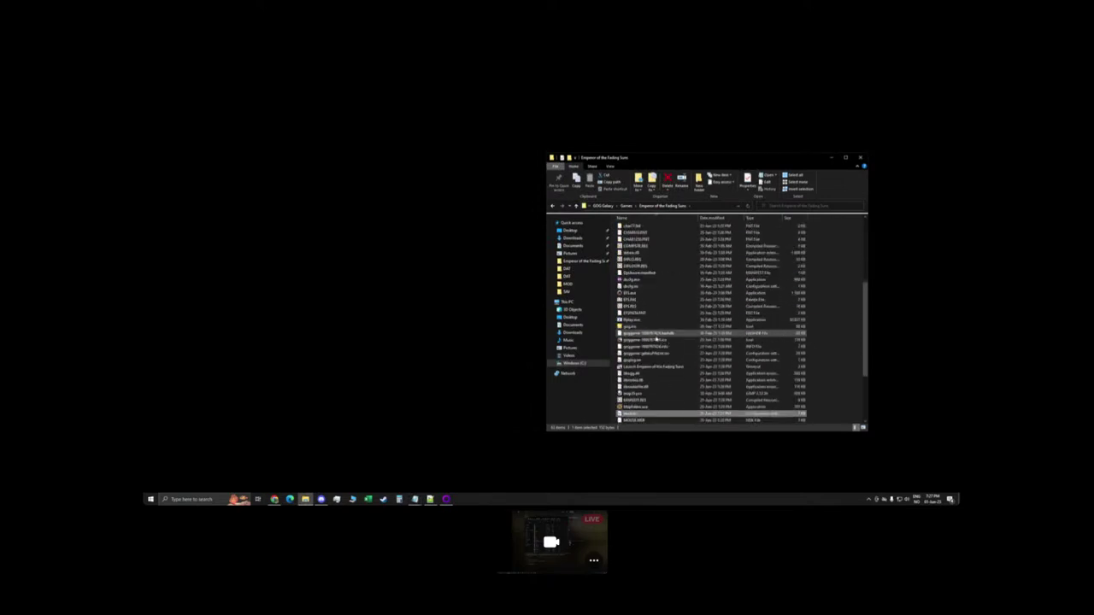
left_click(621, 292)
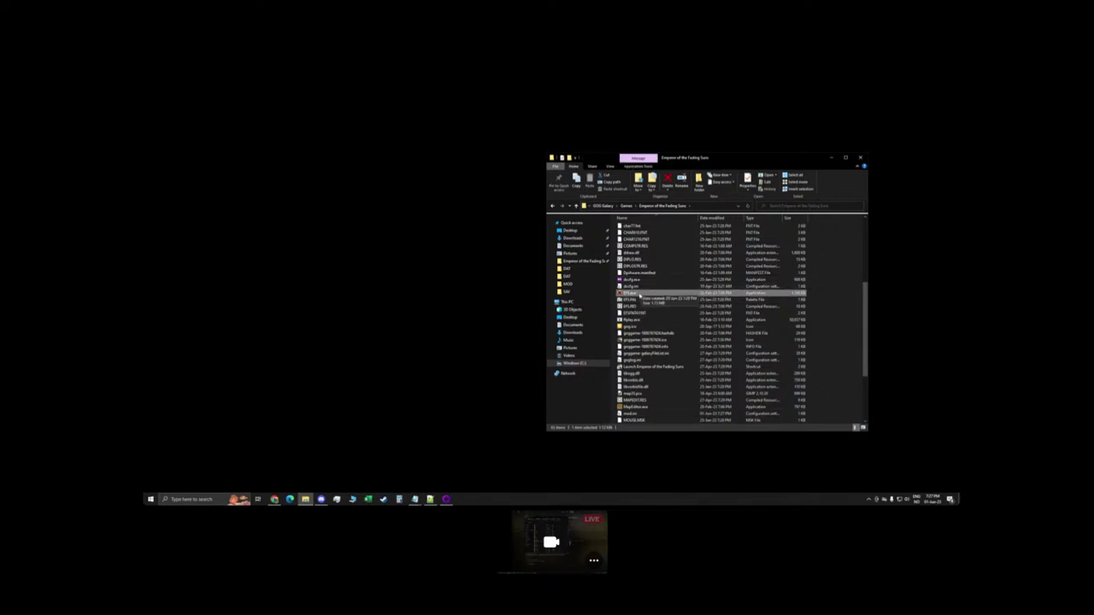
double_click(637, 407)
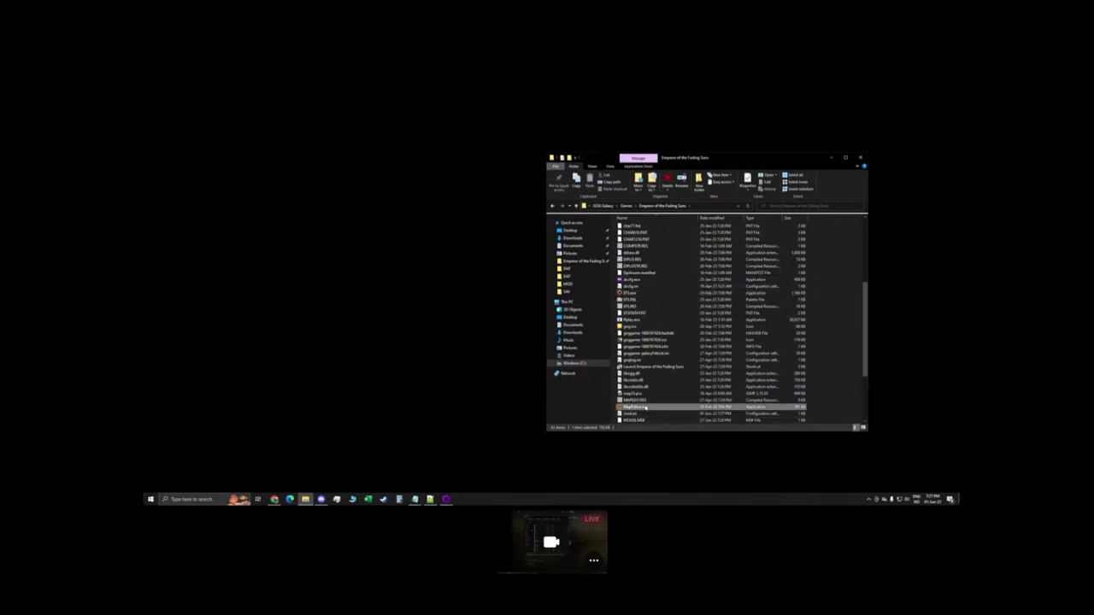
Step: Open the galaxy file DARKAGES.GAL
left_click(272, 52)
left_click(273, 64)
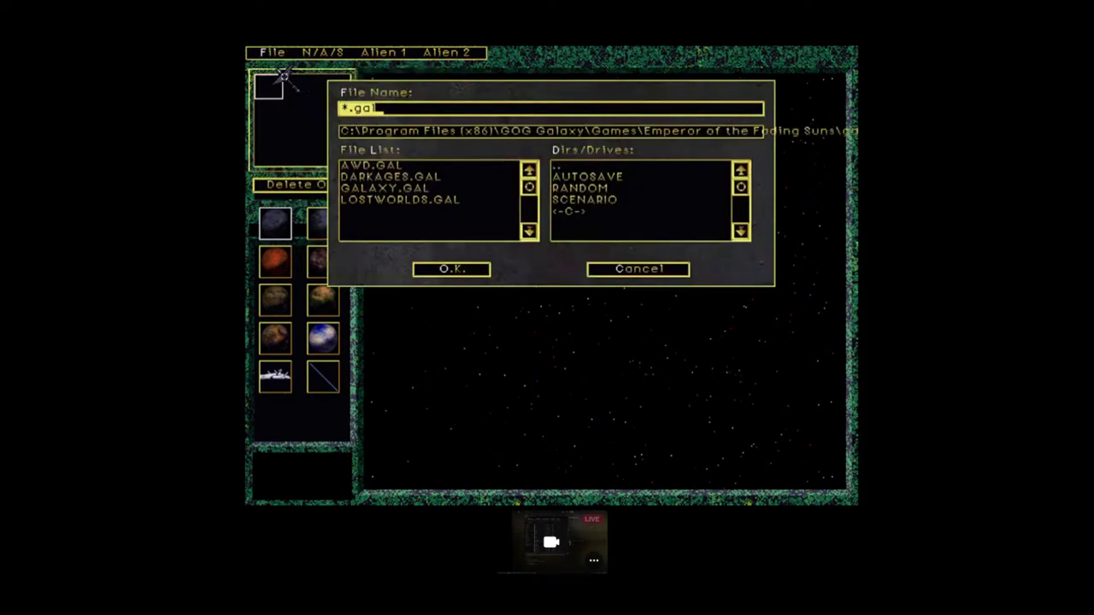
left_click(396, 188)
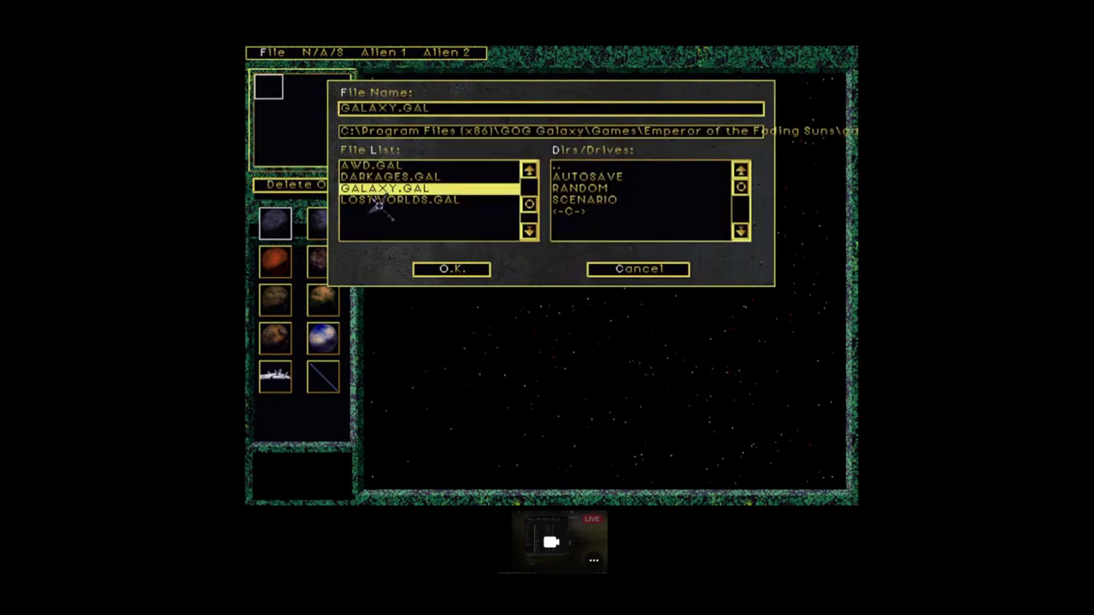
left_click(446, 177)
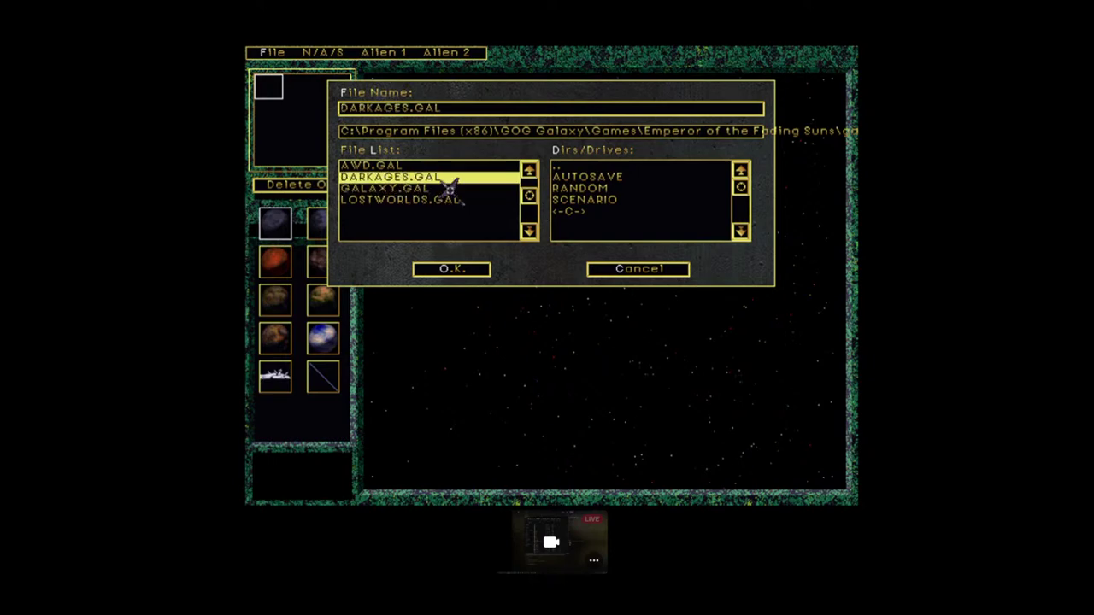
left_click(470, 270)
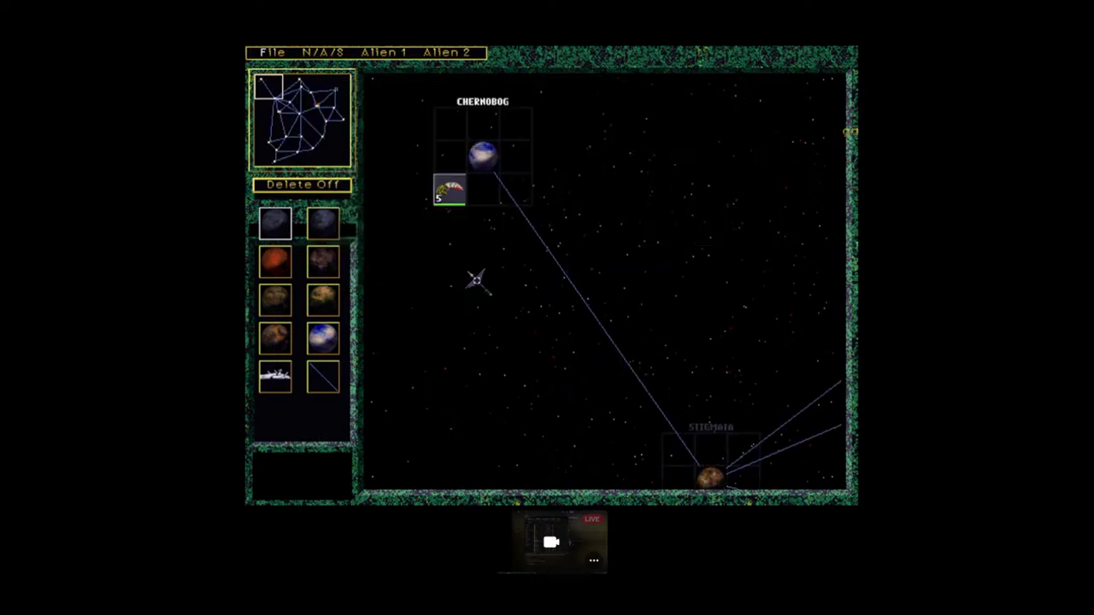
Step: Examine the full galaxy map and inspect House Li Halan's fleet at Byzantium II
left_click(334, 139)
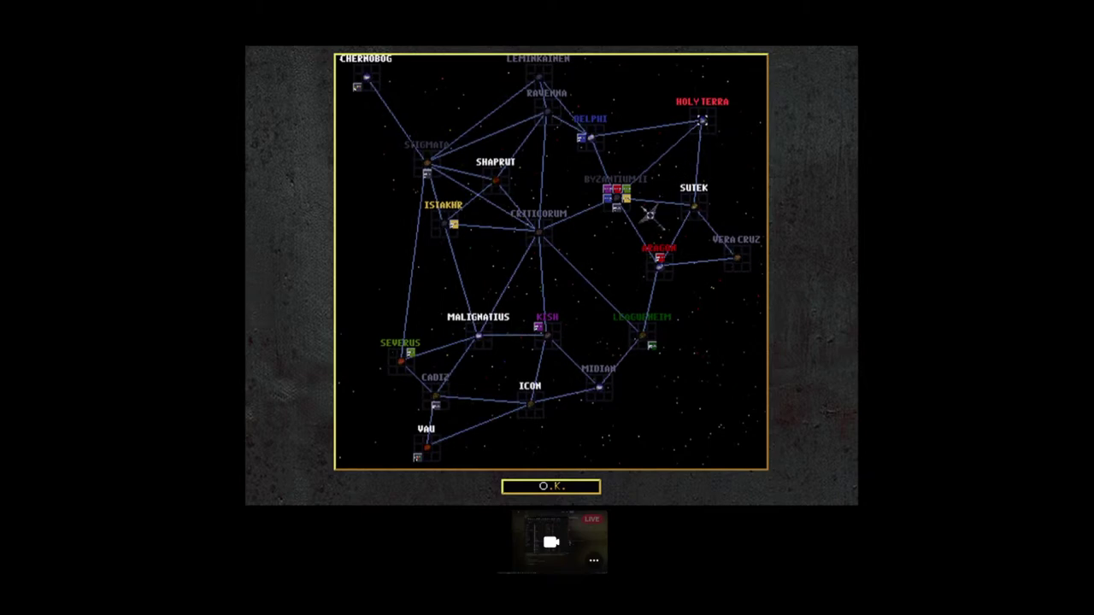
left_click(581, 218)
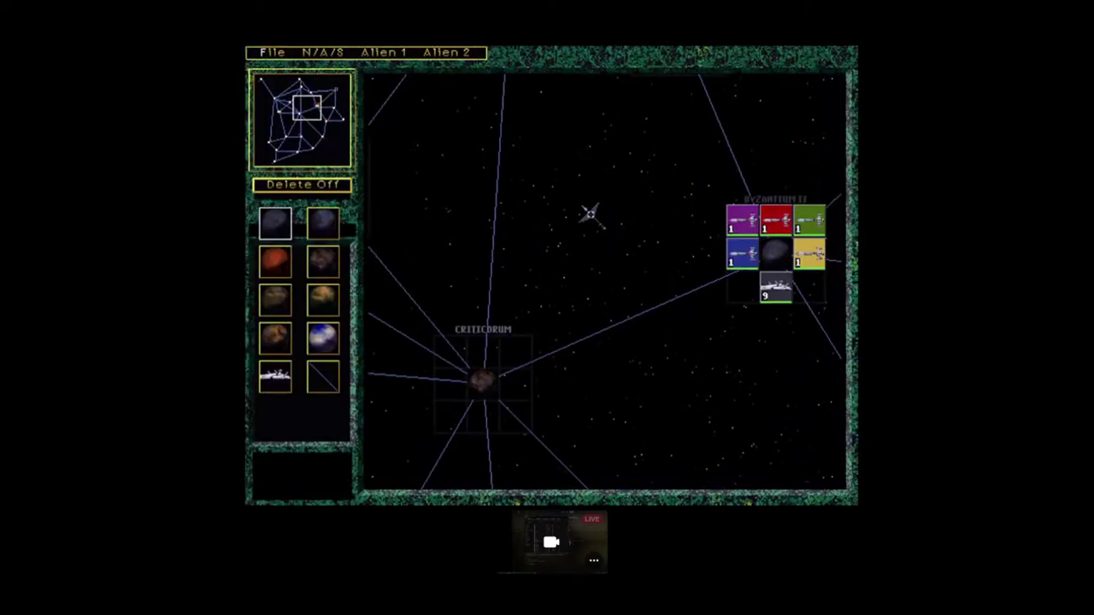
right_click(761, 252)
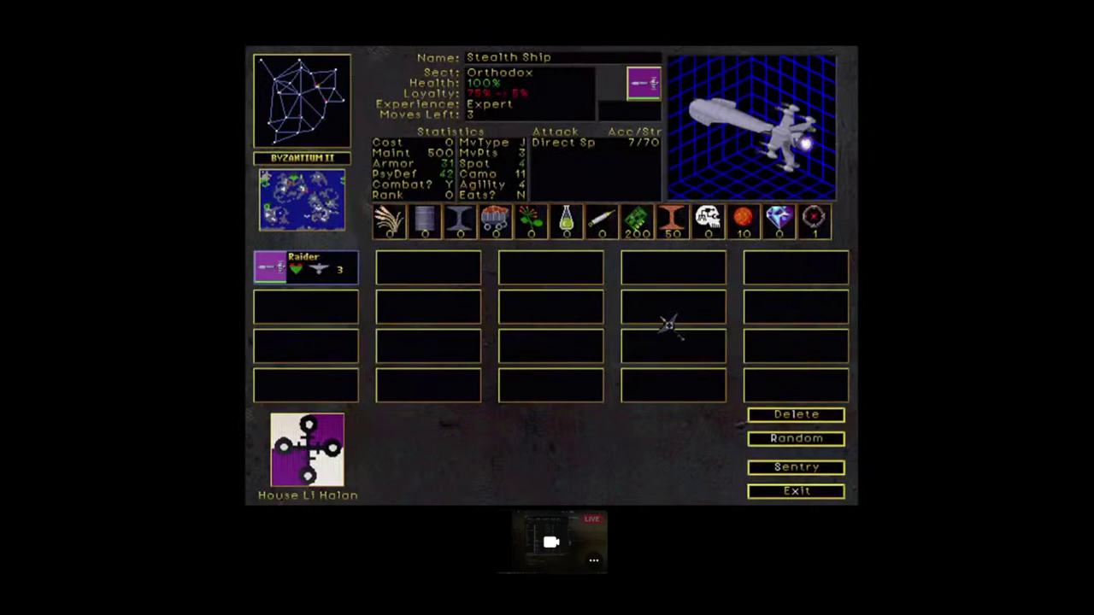
right_click(624, 350)
left_click(706, 379)
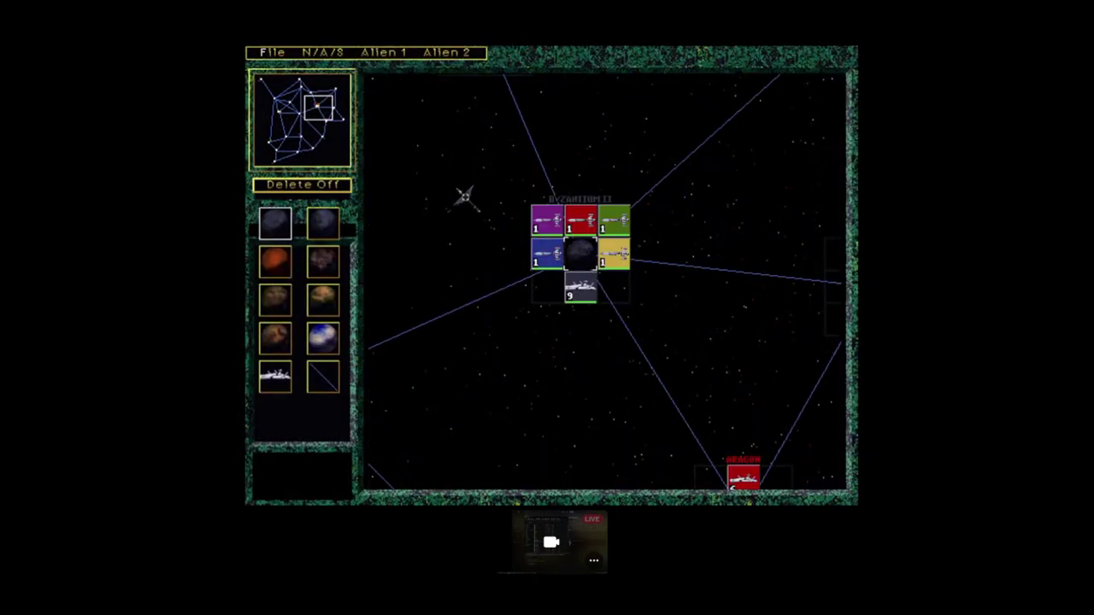
Step: Open the galaxy file LOSTWORLDS.GAL in the map editor
left_click(274, 53)
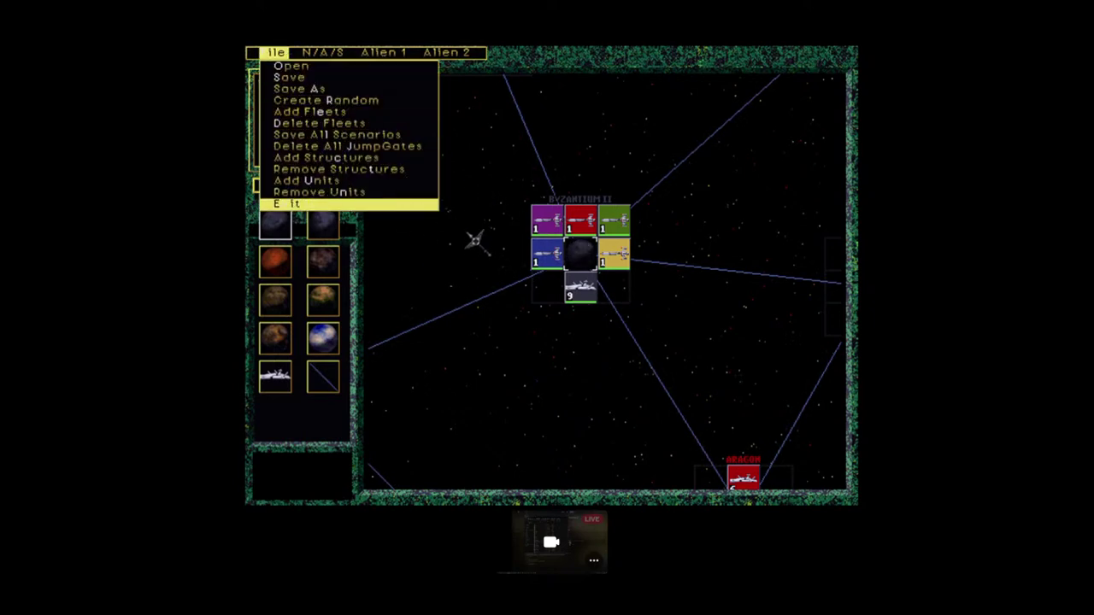
left_click(518, 242)
left_click(274, 53)
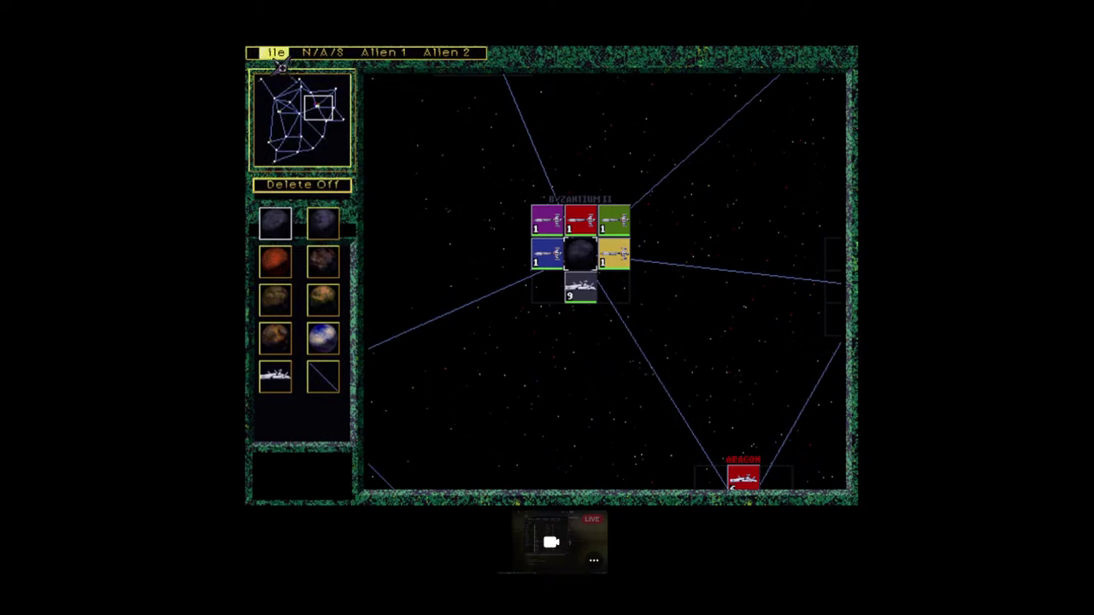
left_click(293, 68)
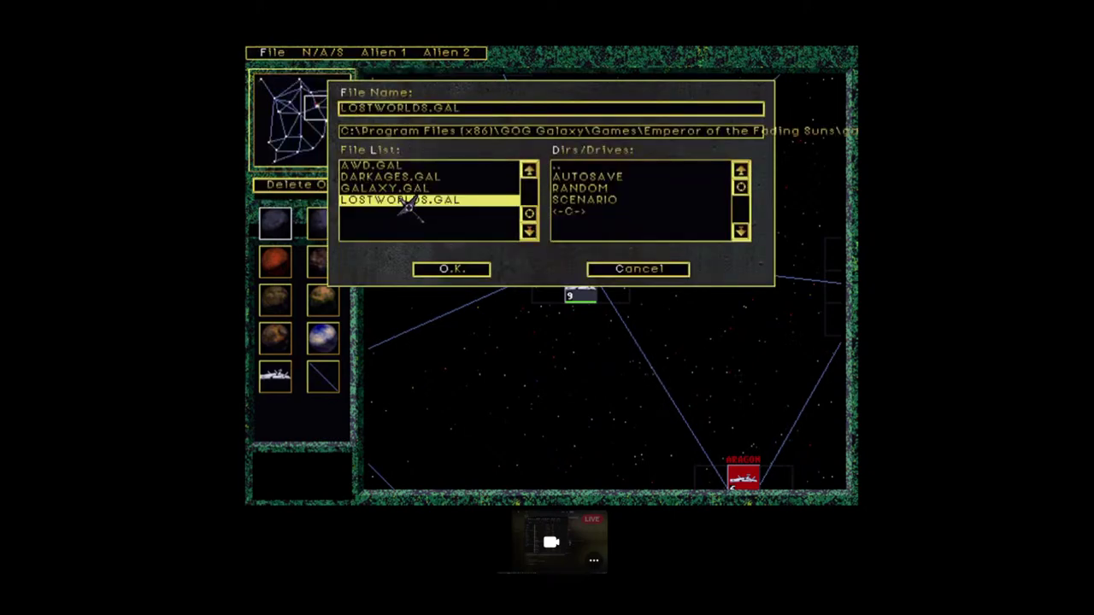
double_click(408, 204)
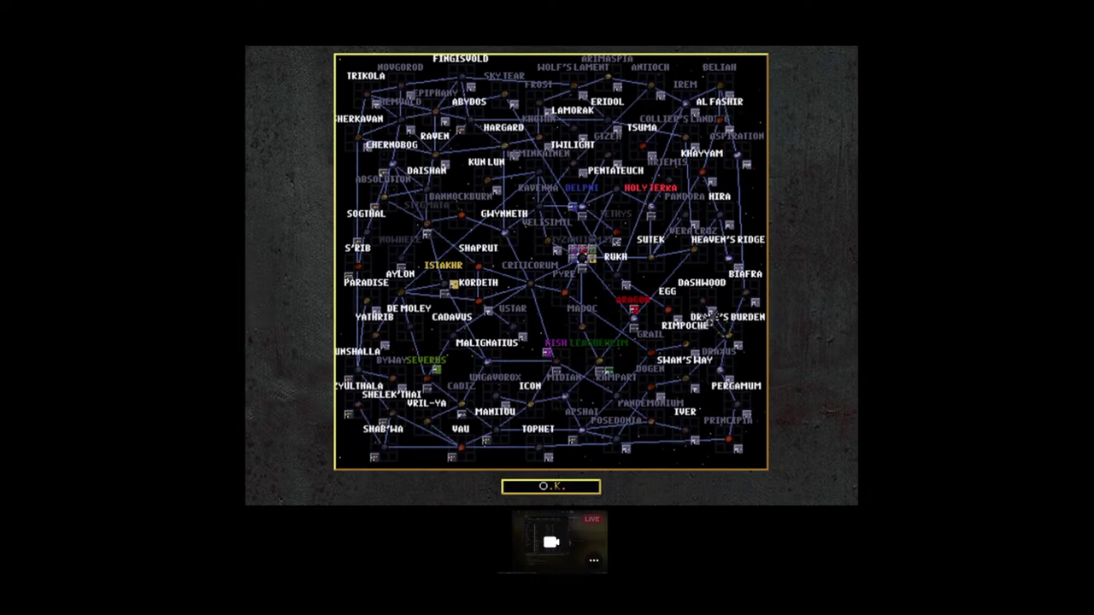
Step: Examine the Lost Worlds galaxy along its northern and western edges, including the planets' fleets, and review the full galaxy map
left_click(709, 294)
key("Up")
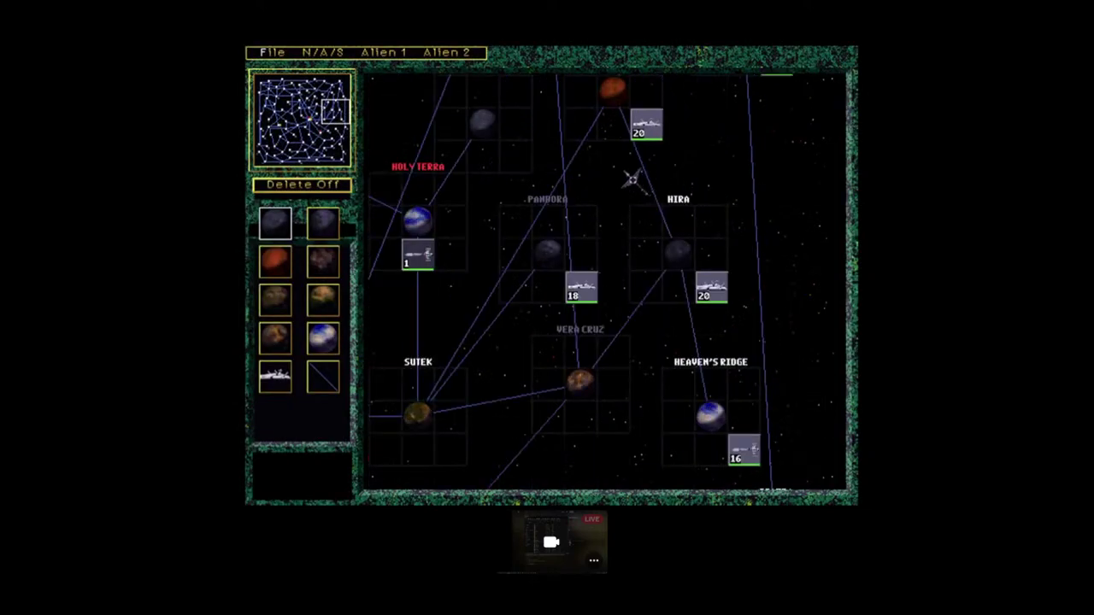
key("Up")
key("Up")
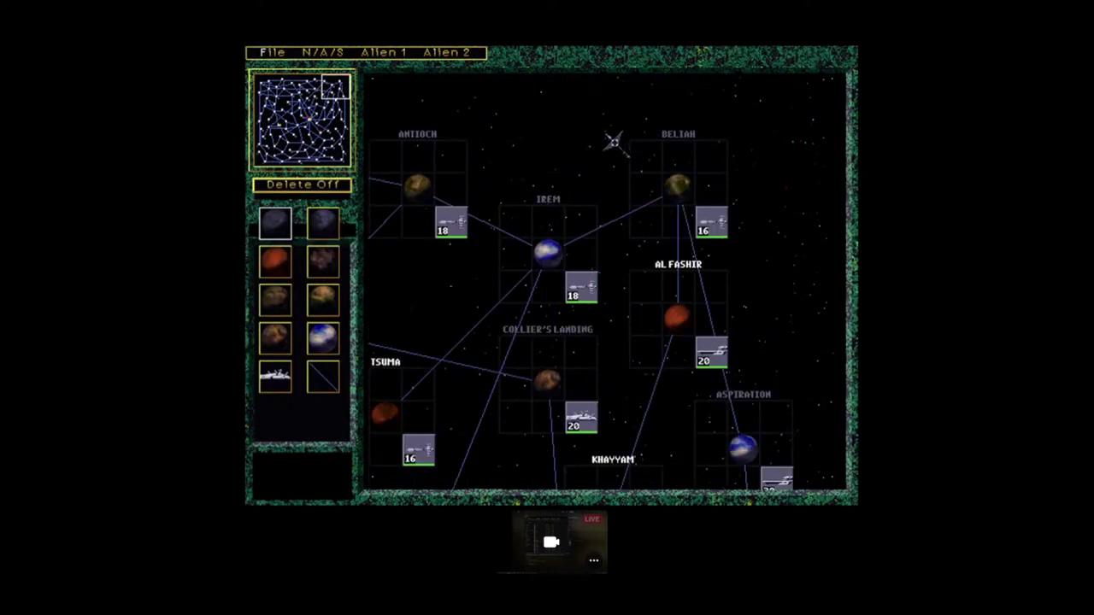
key("Left")
key("Left")
key("Left")
key("Left")
key("Left")
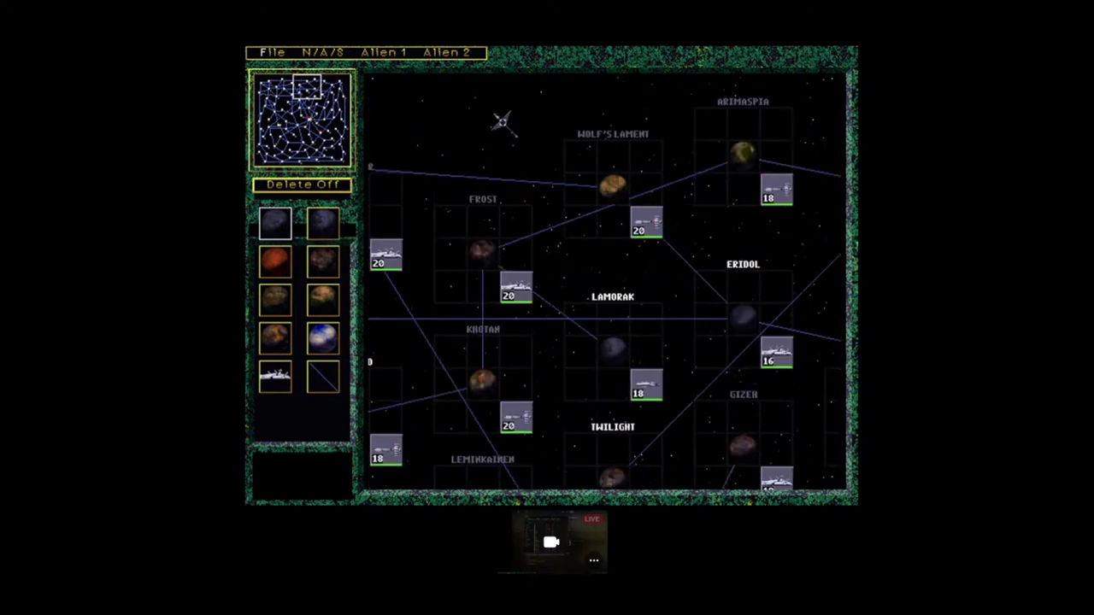
key("Left")
key("Left")
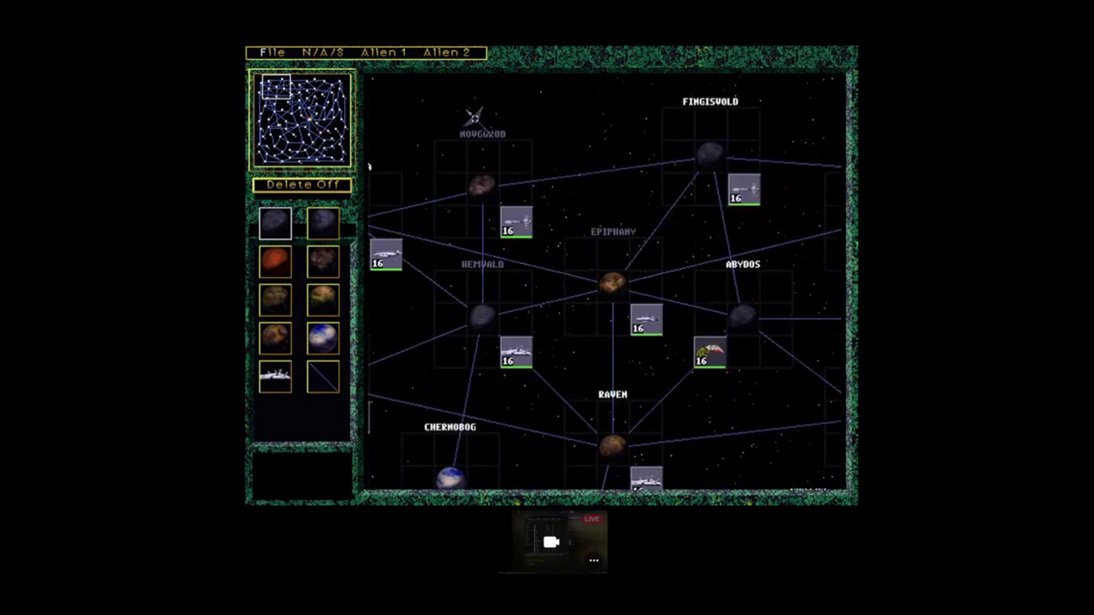
key("Left")
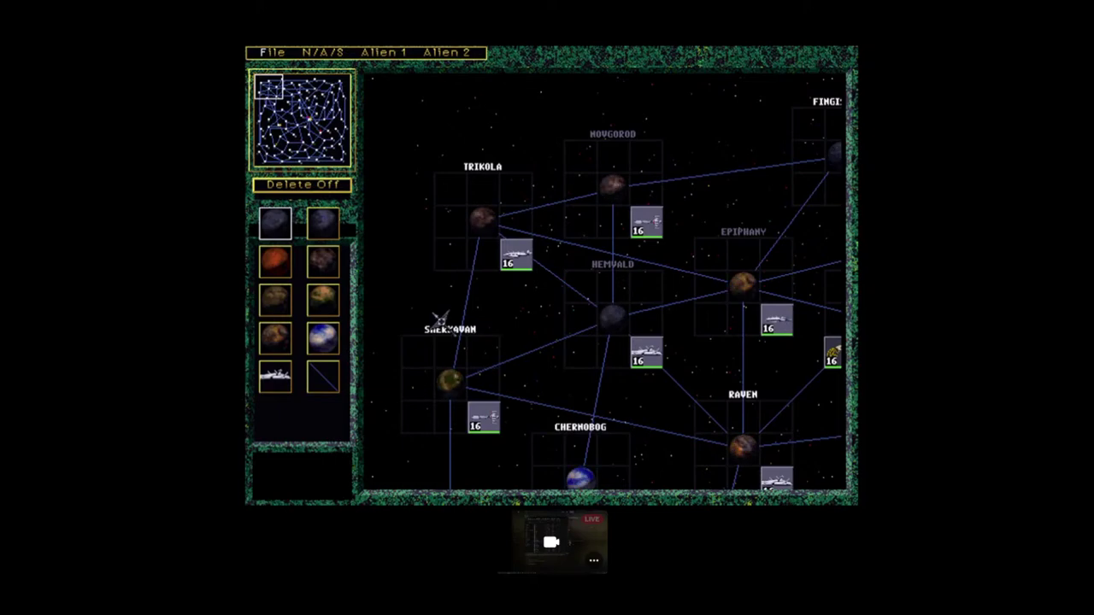
key("Down")
key("Down")
key("Down")
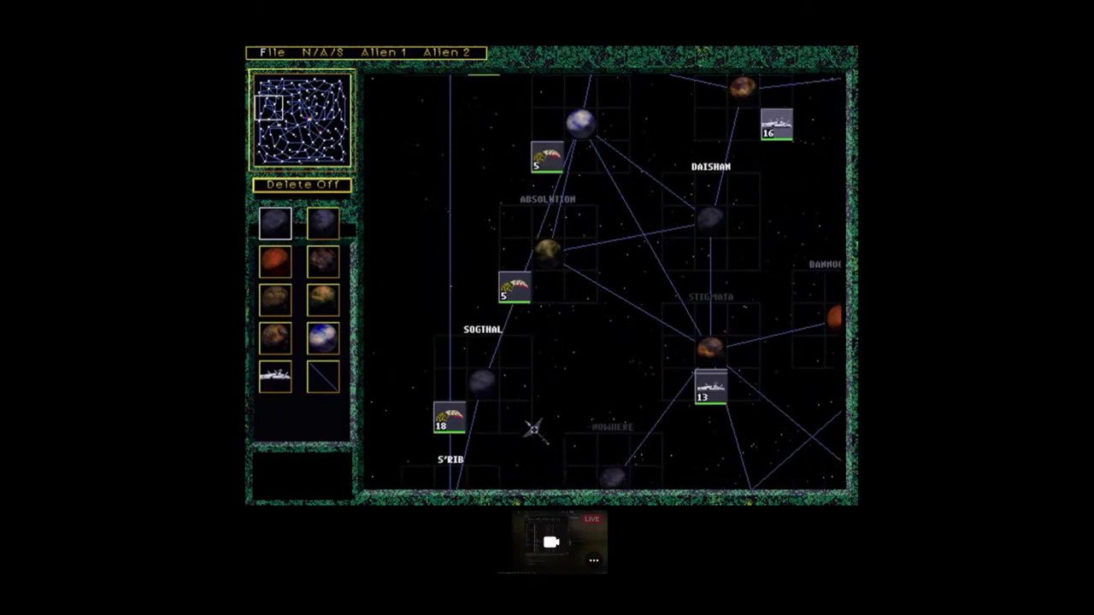
key("Down")
key("Down")
key("Down")
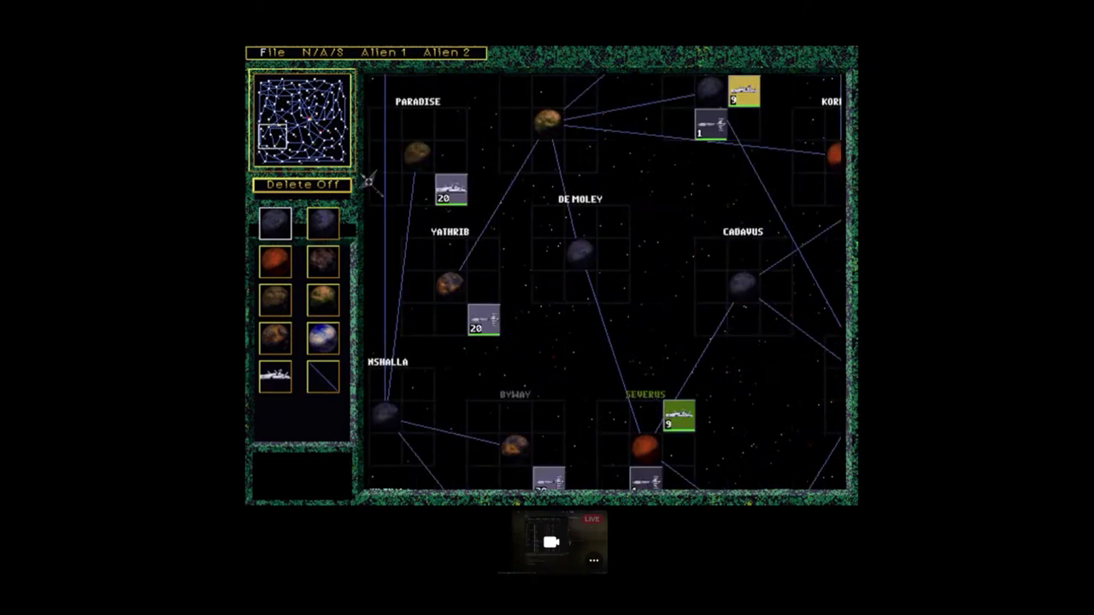
left_click(336, 149)
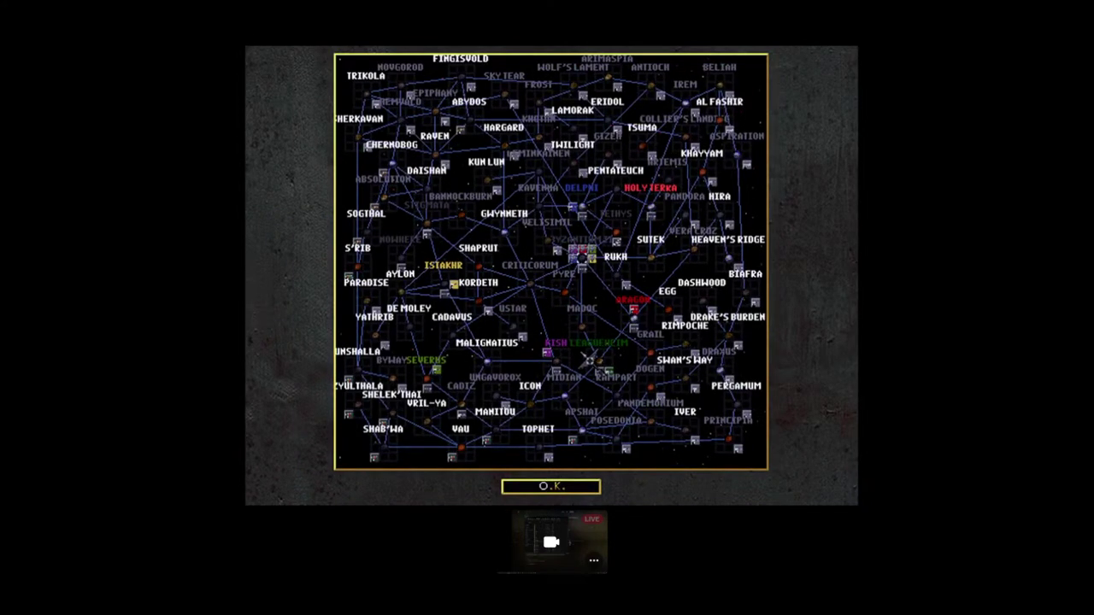
left_click(588, 360)
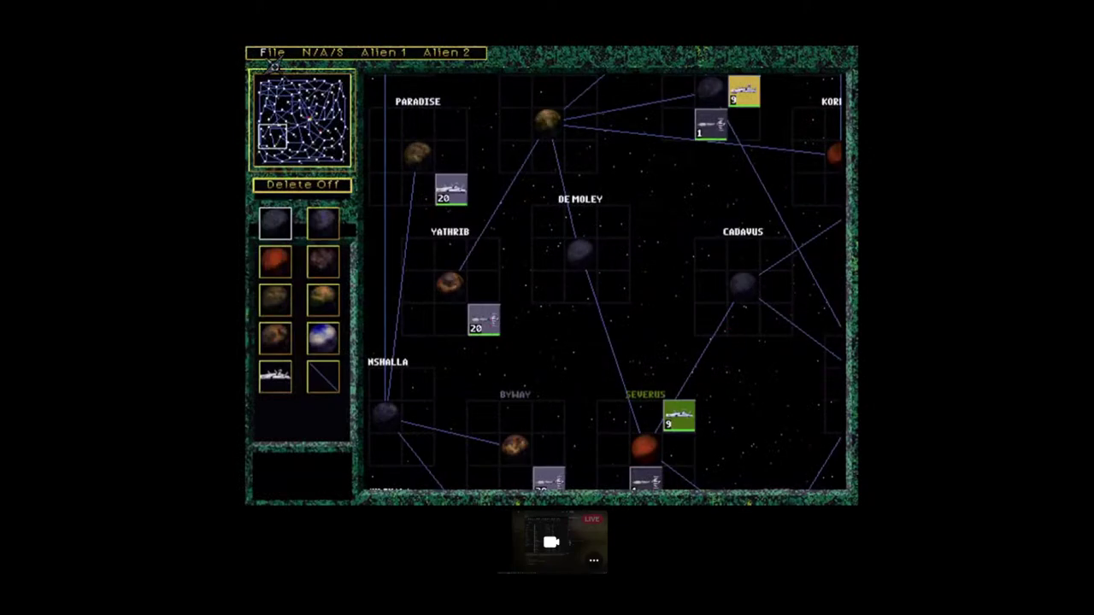
Step: Exit the map editor and confirm quitting
left_click(275, 52)
left_click(313, 204)
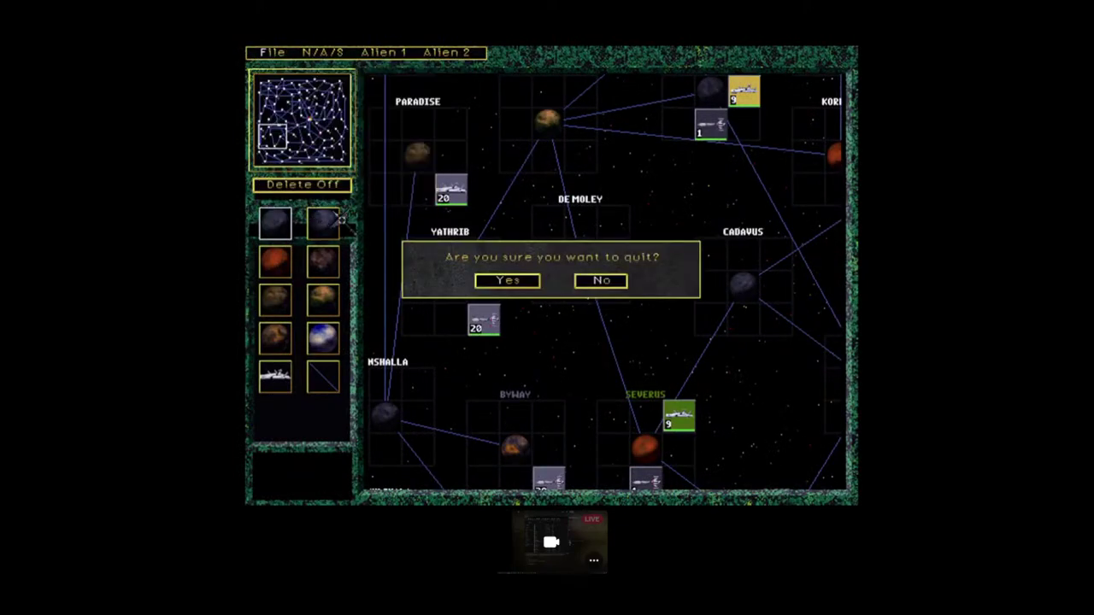
left_click(507, 281)
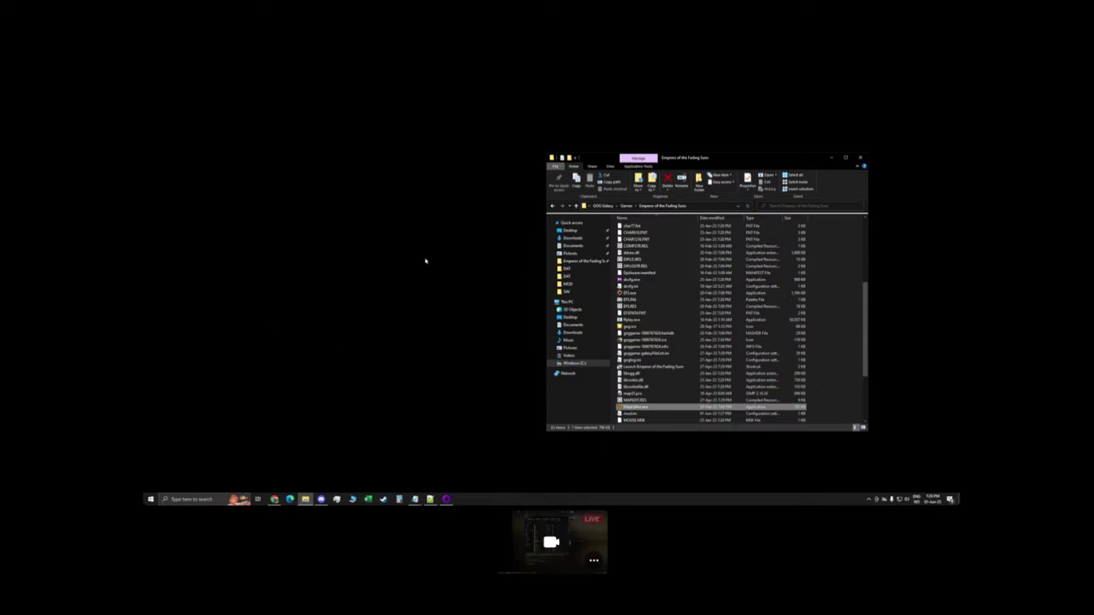
Step: Create a folder named PowerfulNobles inside the game's MOD folder and open it
scroll(624, 312, "up", 3)
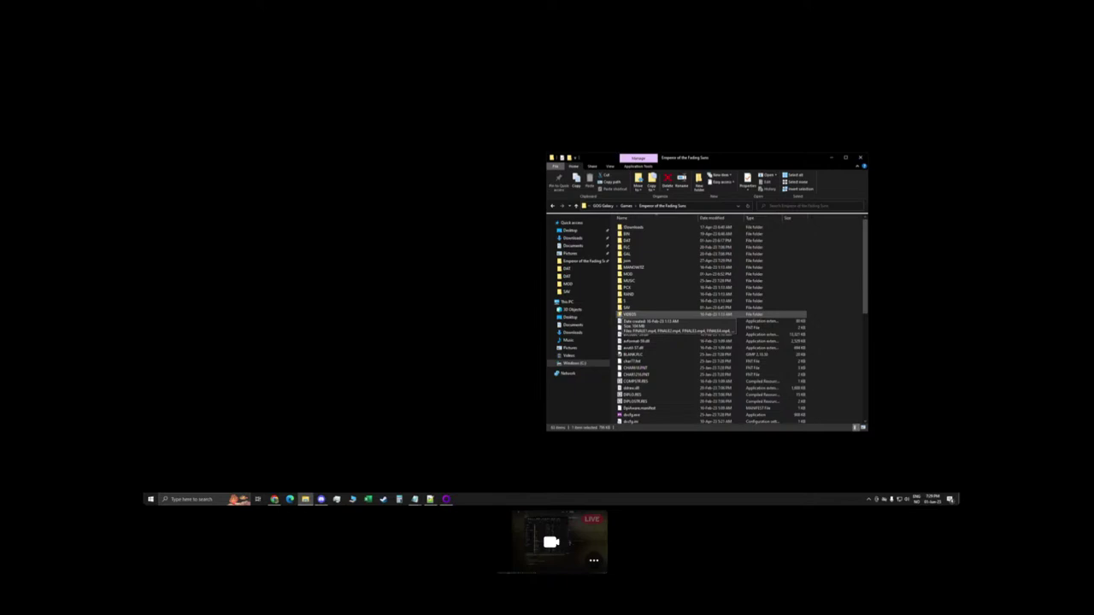
left_click_drag(727, 157, 653, 141)
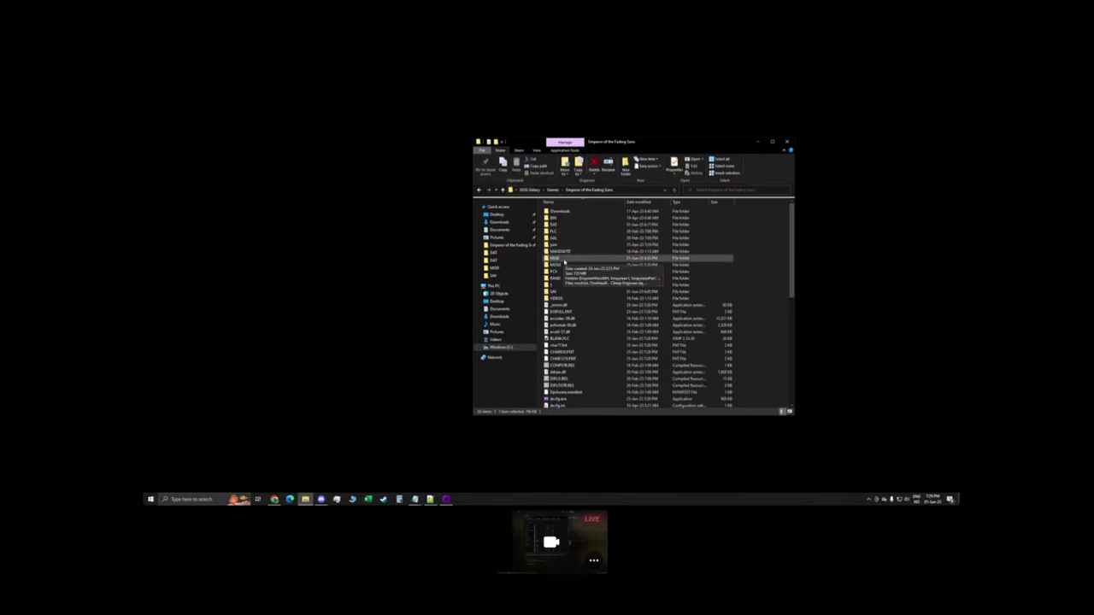
double_click(563, 259)
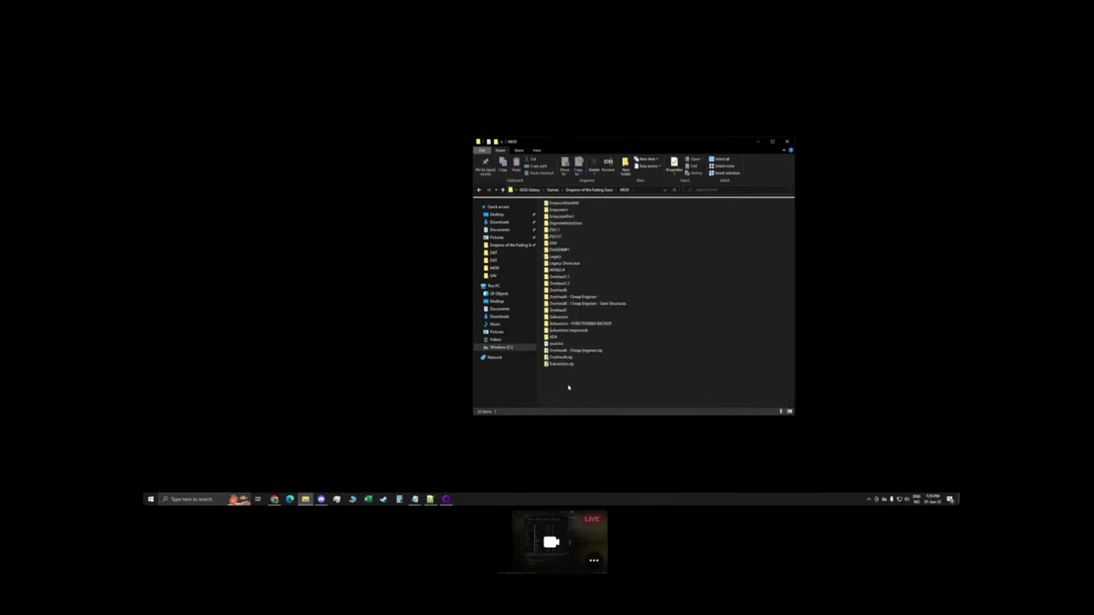
right_click(568, 387)
mouse_move(615, 469)
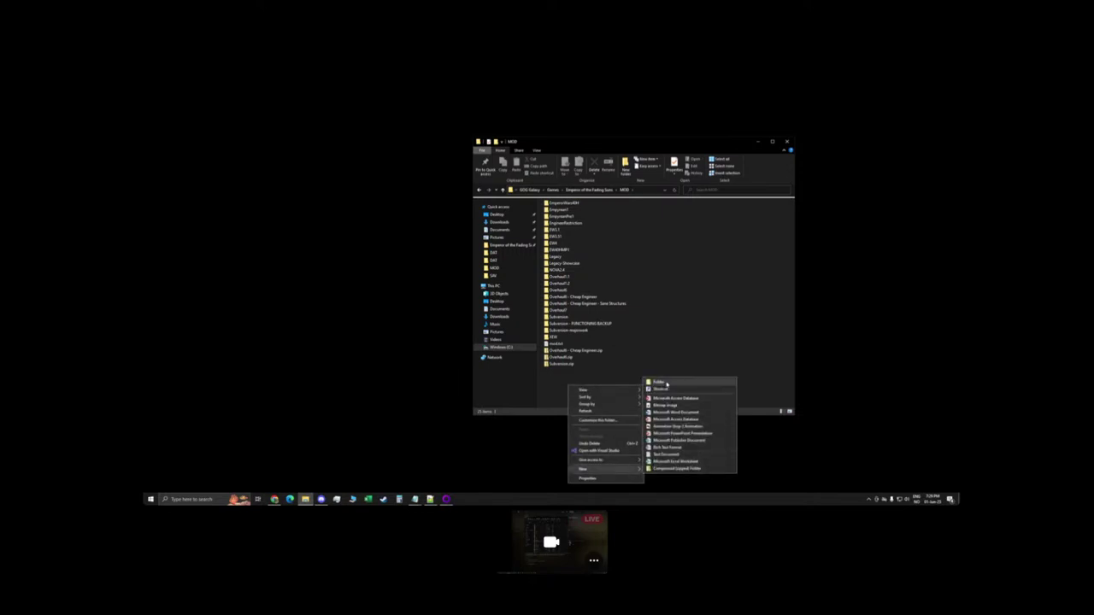
left_click(667, 384)
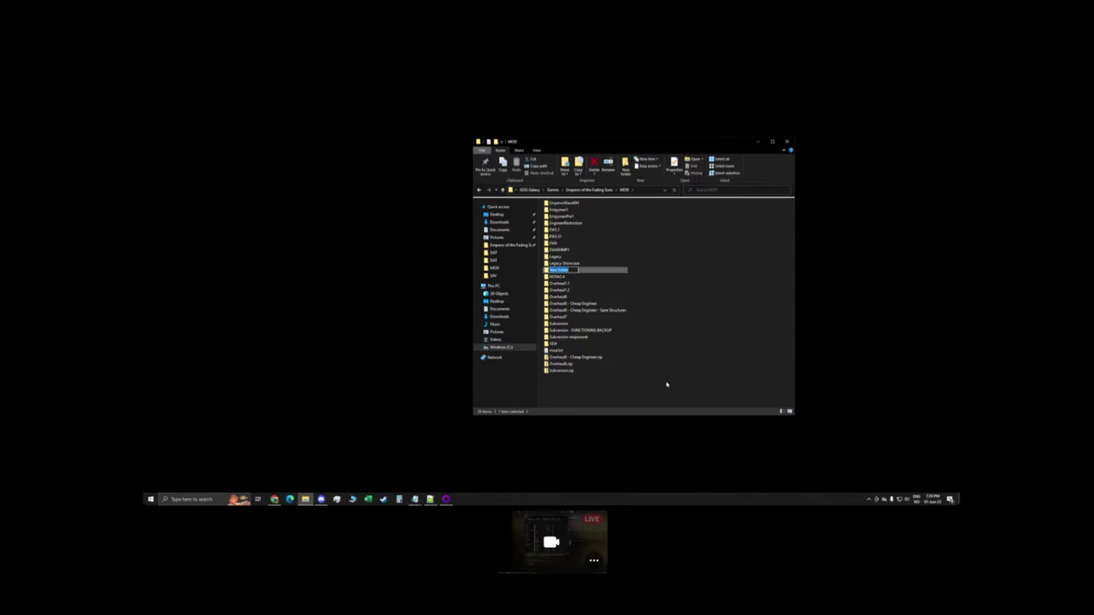
type("RisedWorks")
key("Return")
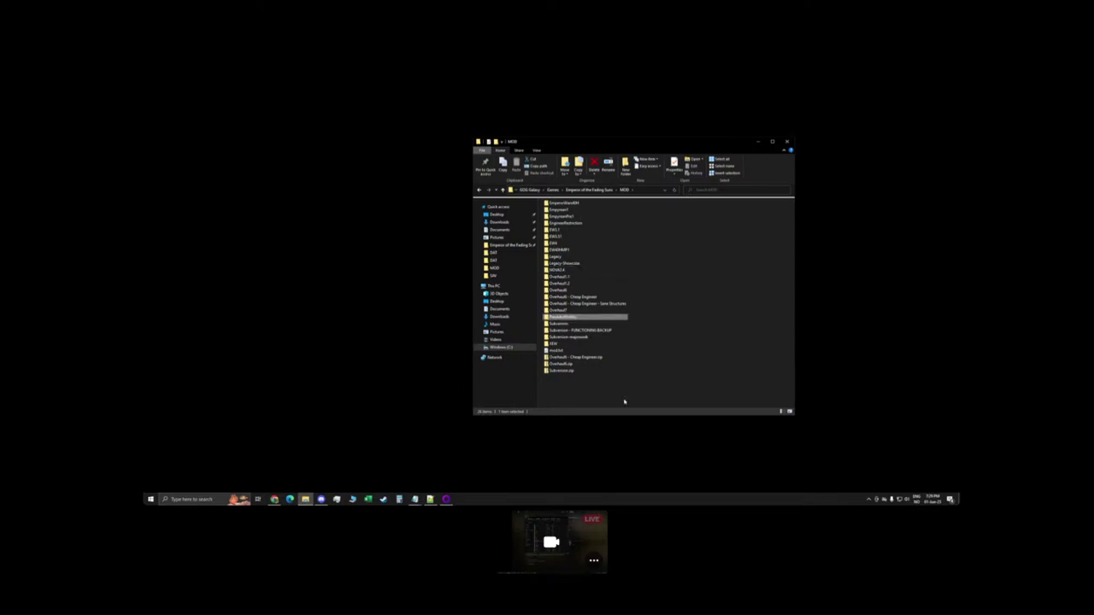
double_click(572, 318)
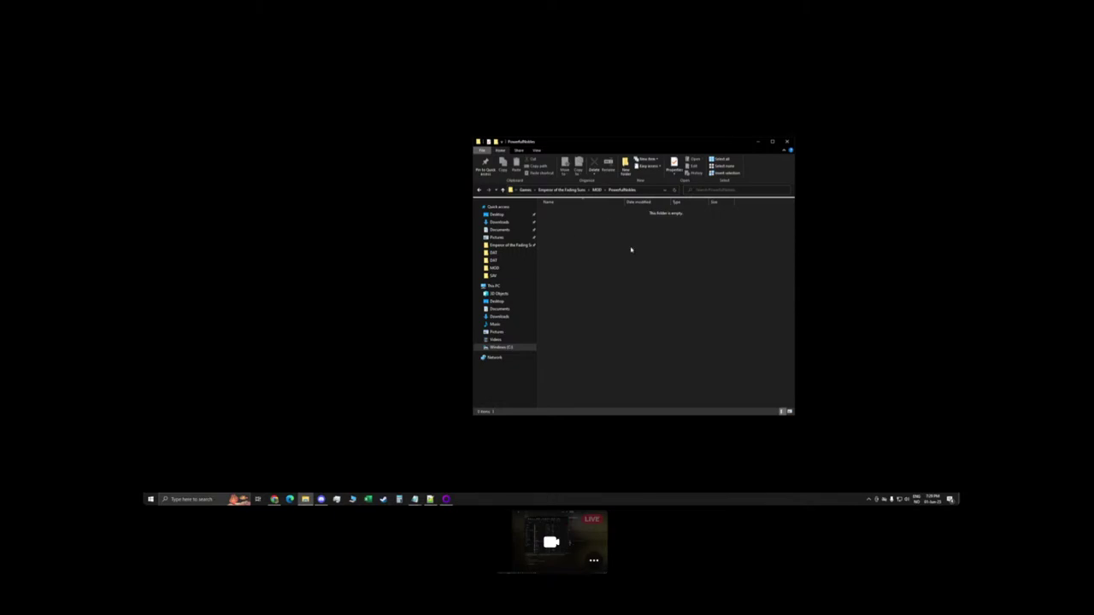
left_click(561, 189)
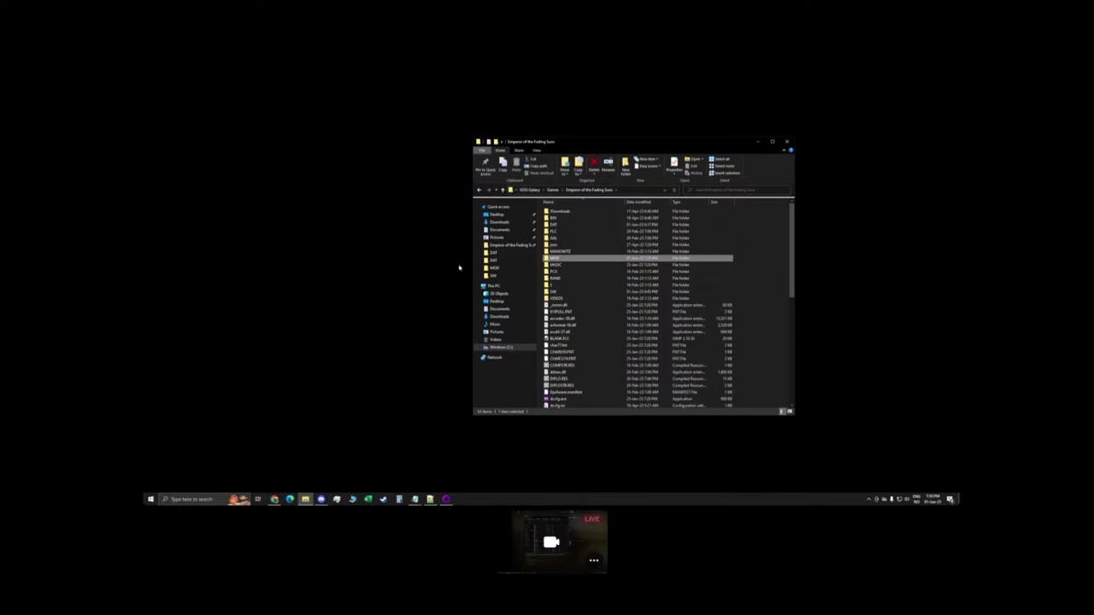
double_click(558, 258)
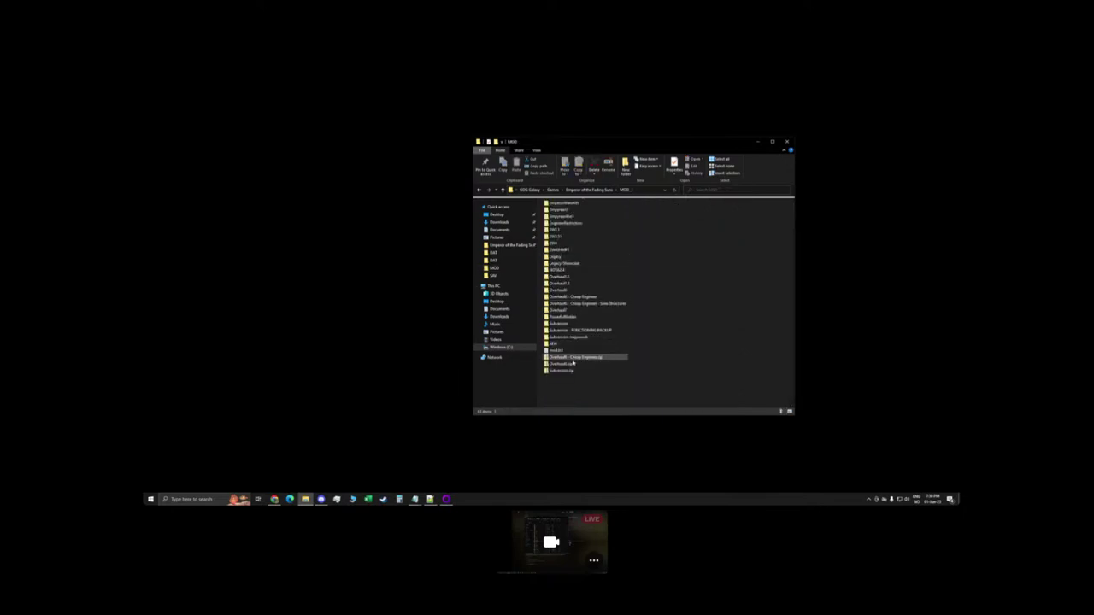
double_click(575, 317)
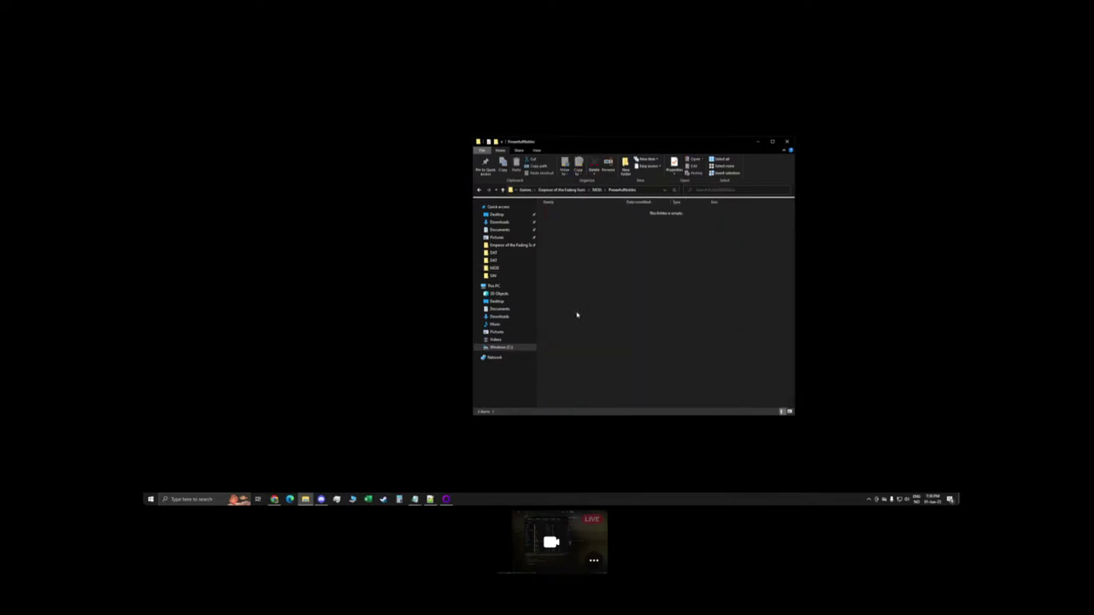
right_click(572, 271)
left_click(555, 237)
Step: Copy UNIT.DAT from the DAT folder in the Emperor of the Fading Suns directory
left_click(566, 189)
double_click(562, 227)
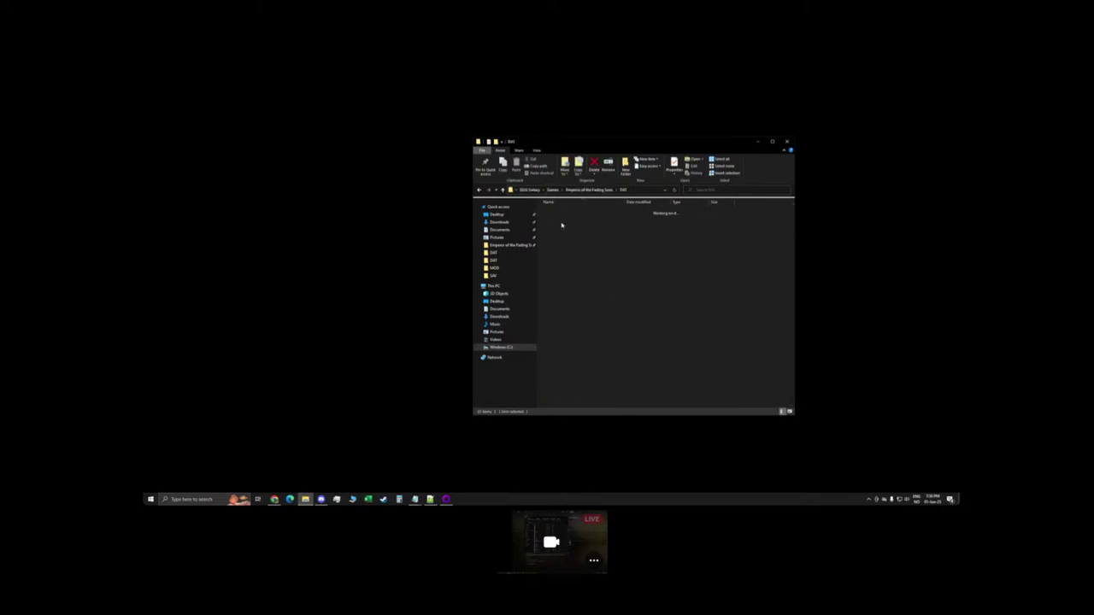
left_click(566, 374)
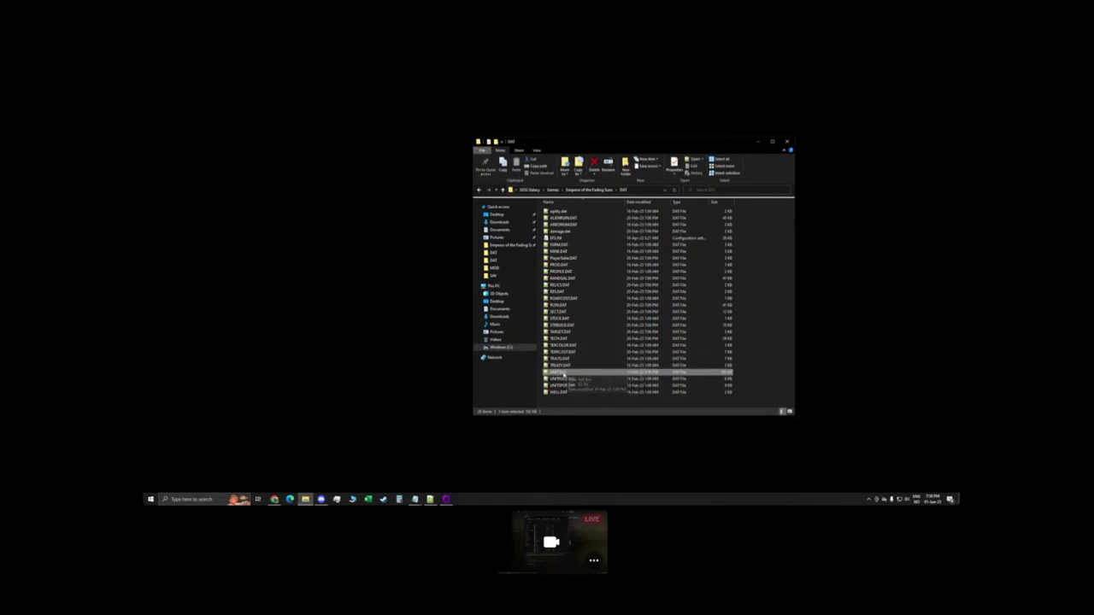
Step: Create a subfolder named DAT inside the MOD folder's PowerfulNobles folder
left_click(596, 189)
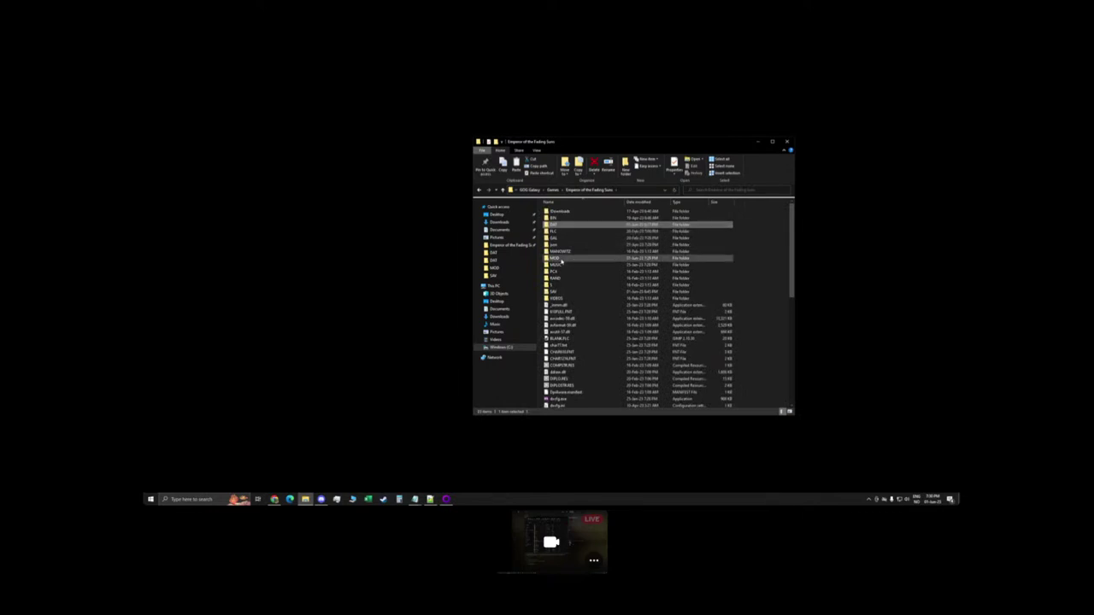
double_click(563, 258)
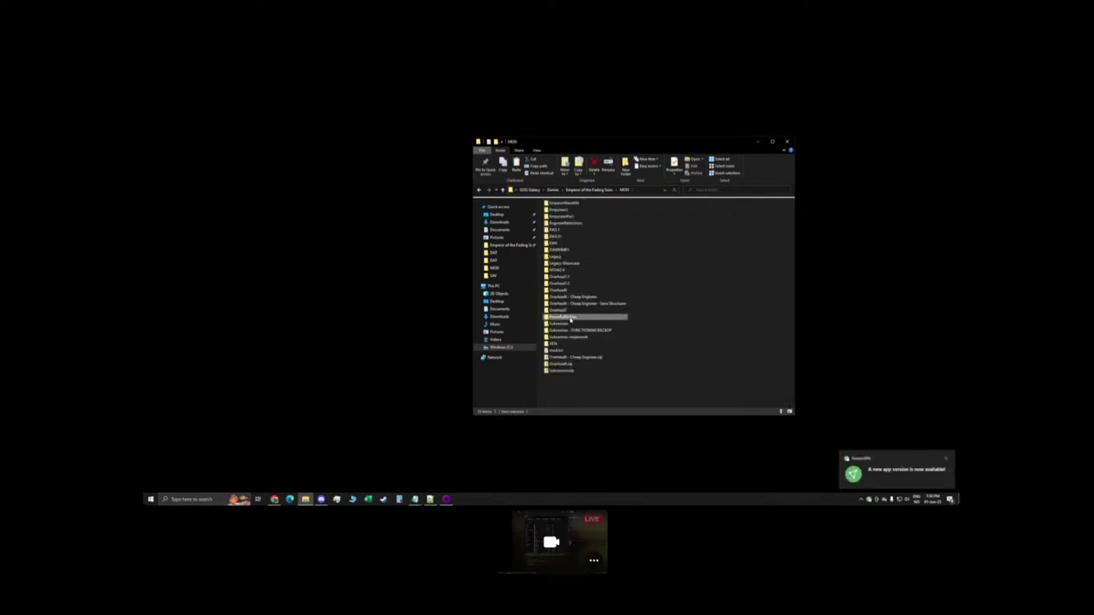
double_click(563, 316)
right_click(585, 257)
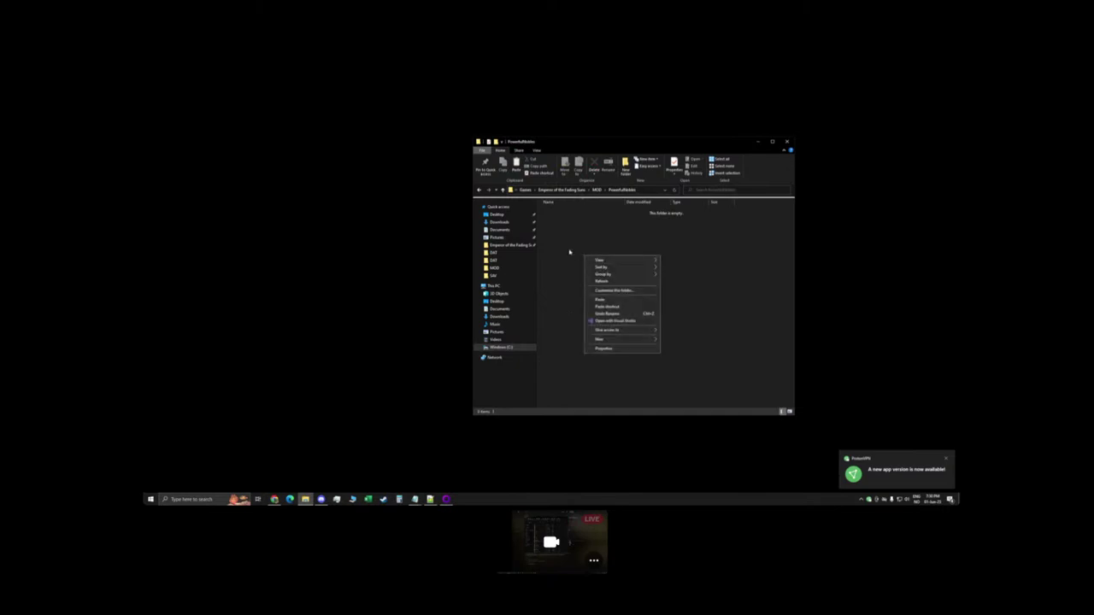
mouse_move(607, 343)
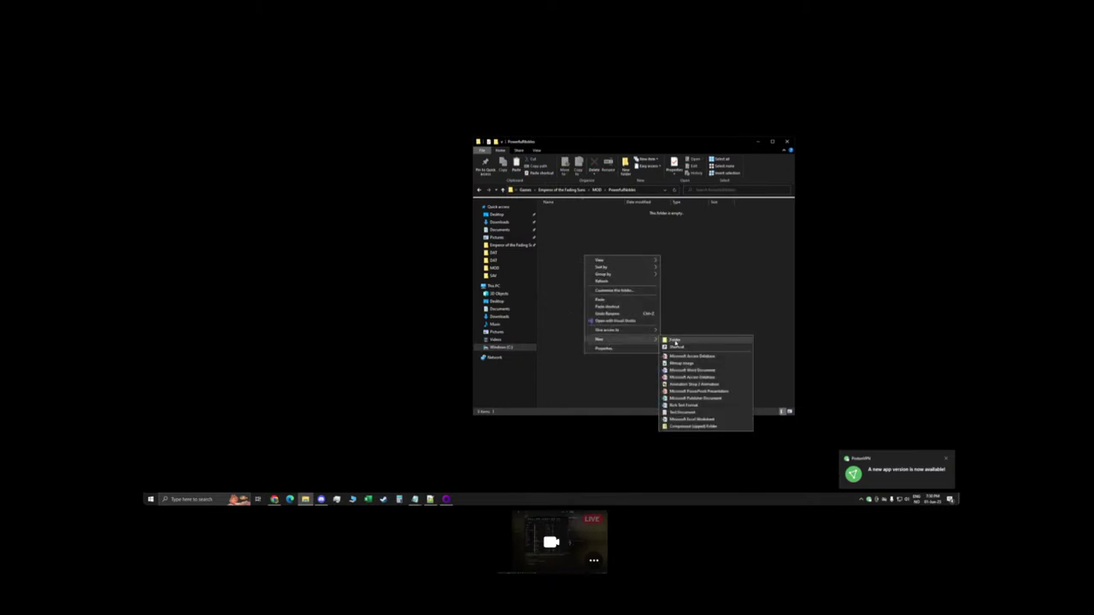
left_click(676, 340)
type("DAT")
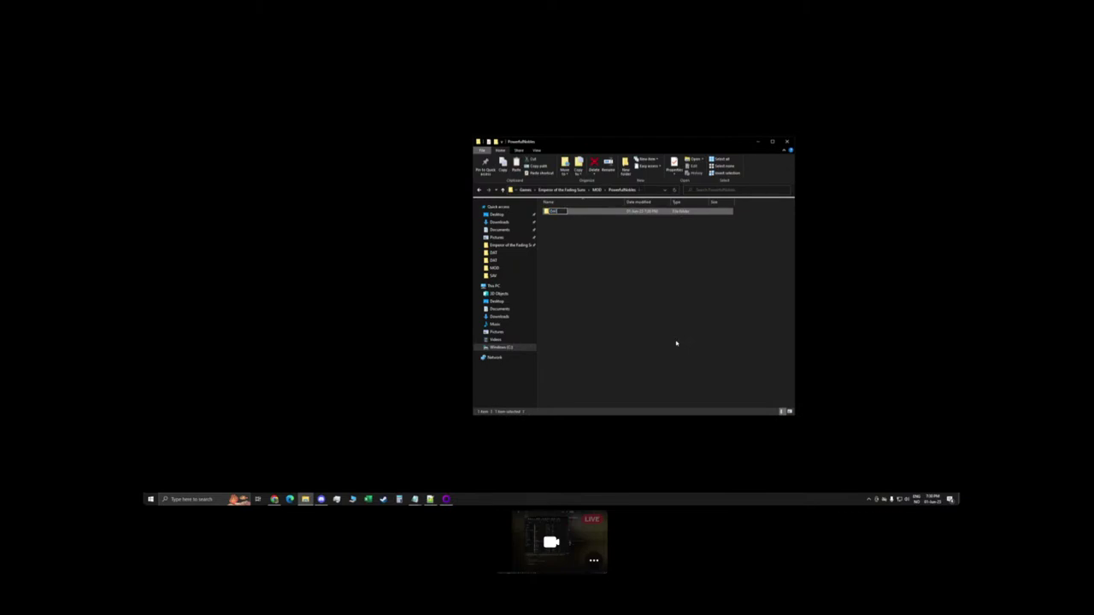
key("Return")
Step: Paste UNIT.DAT into the DAT folder of PowerfulNobles and open the file for editing
double_click(579, 214)
left_click(560, 212)
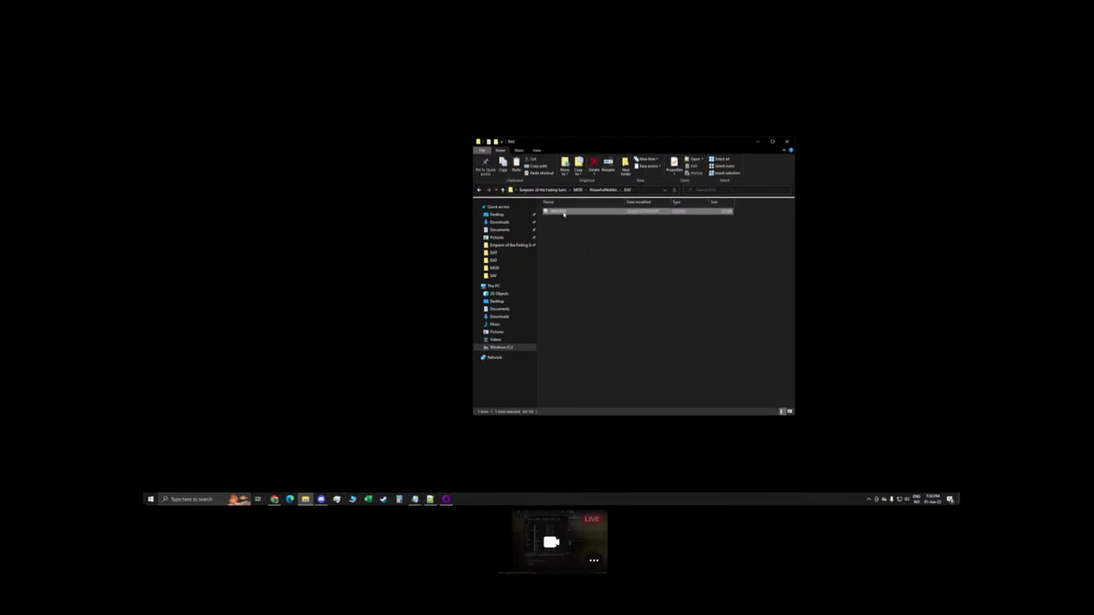
double_click(566, 213)
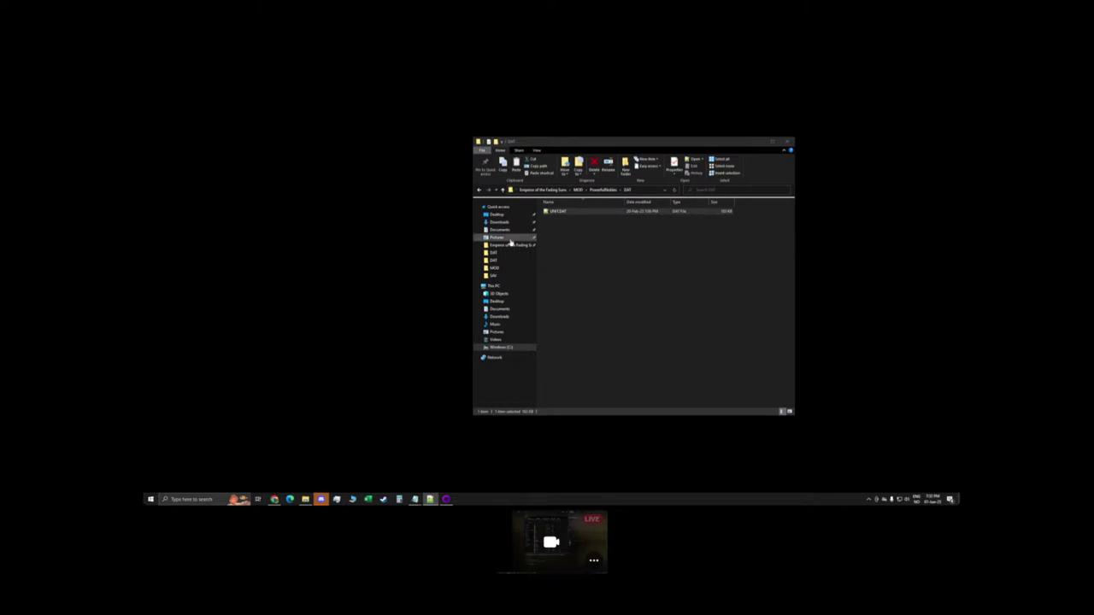
Step: Open the base game's DAT folder, and switch to Notepad++ to view the header notes at the start of the mod's UNIT.DAT
left_click(543, 190)
double_click(584, 223)
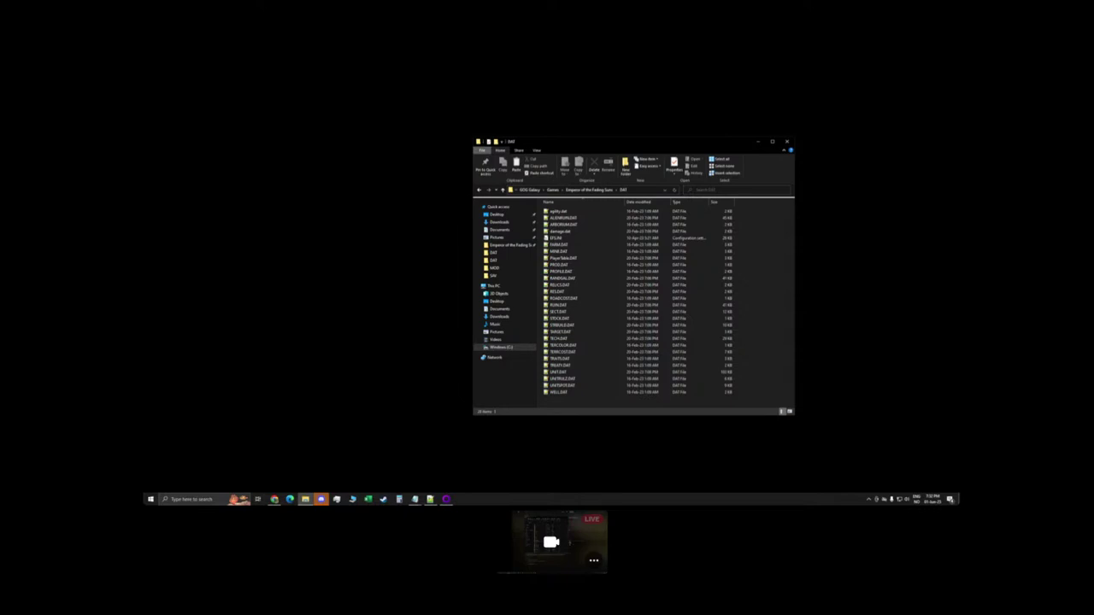
left_click(430, 499)
double_click(416, 195)
scroll(554, 270, "up", 2)
scroll(554, 270, "down", 3)
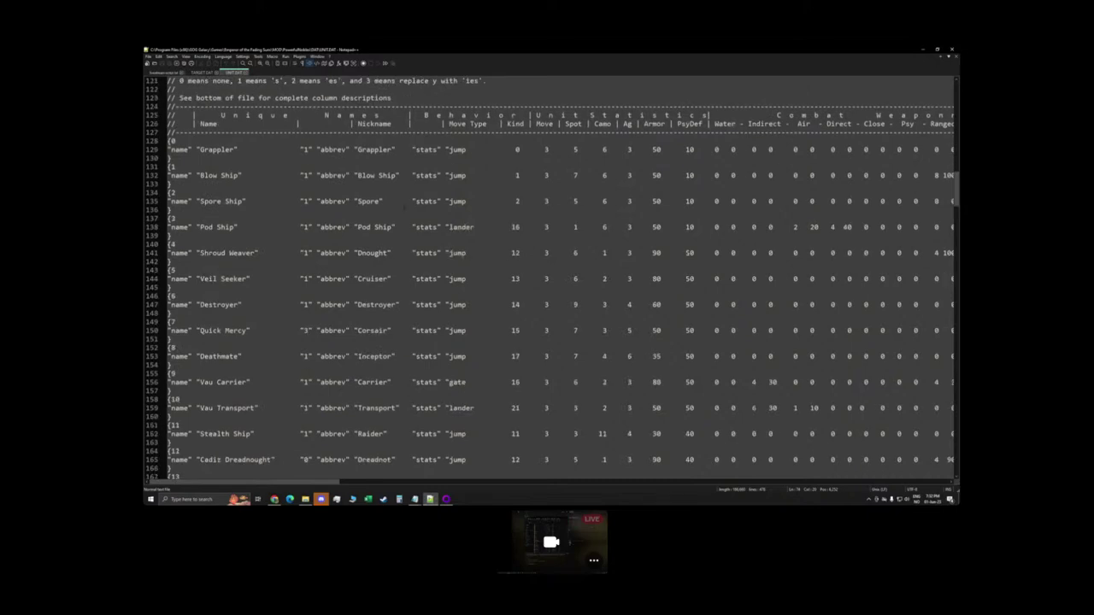
scroll(404, 205, "up", 20)
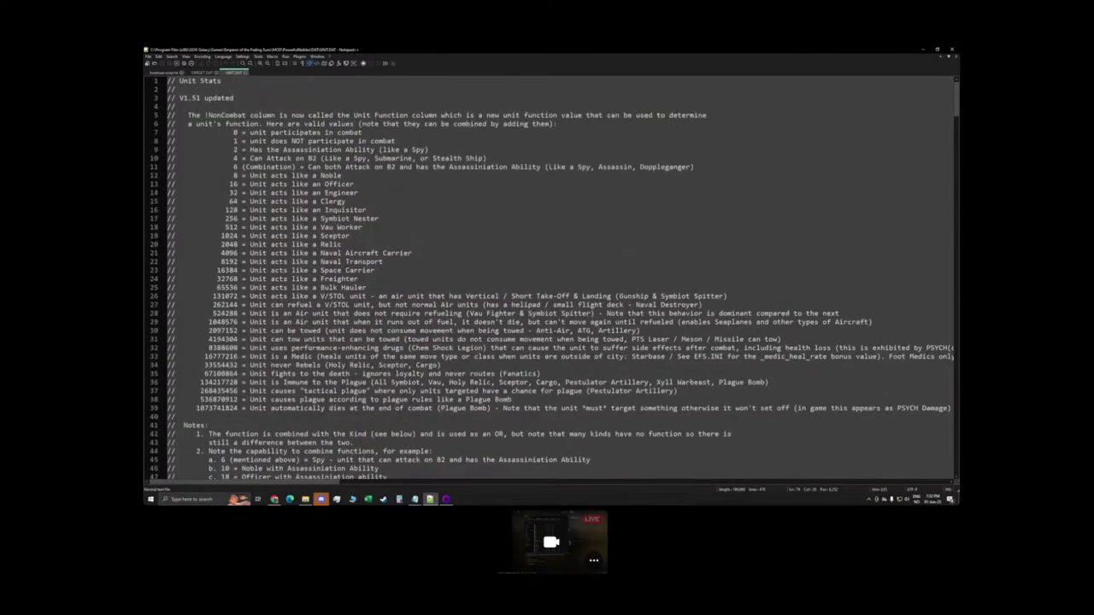
Step: Examine the list of Unit Function values in UNIT.DAT's header, highlighting the number column, the 128 and 256 codes, Symbiot Nester and Engineer
left_click(212, 133)
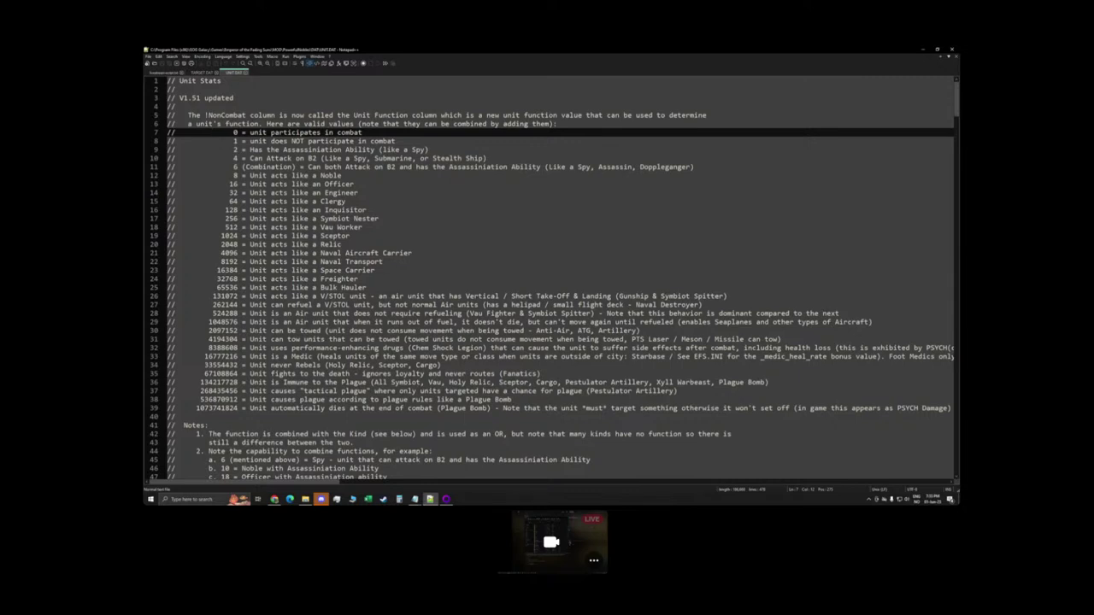
left_click(243, 408, "alt+shift")
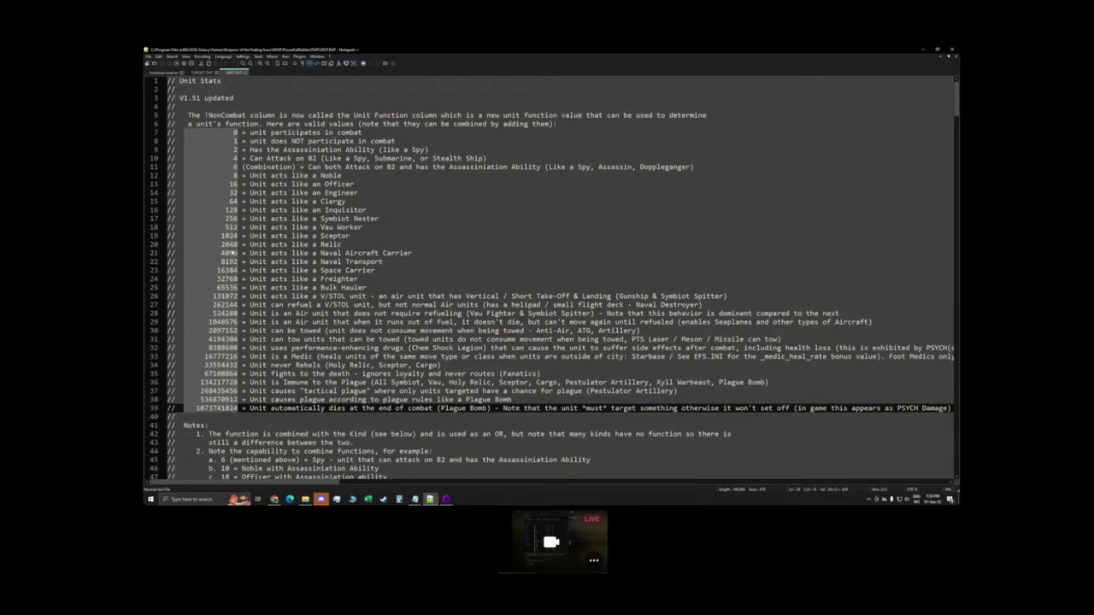
double_click(231, 210)
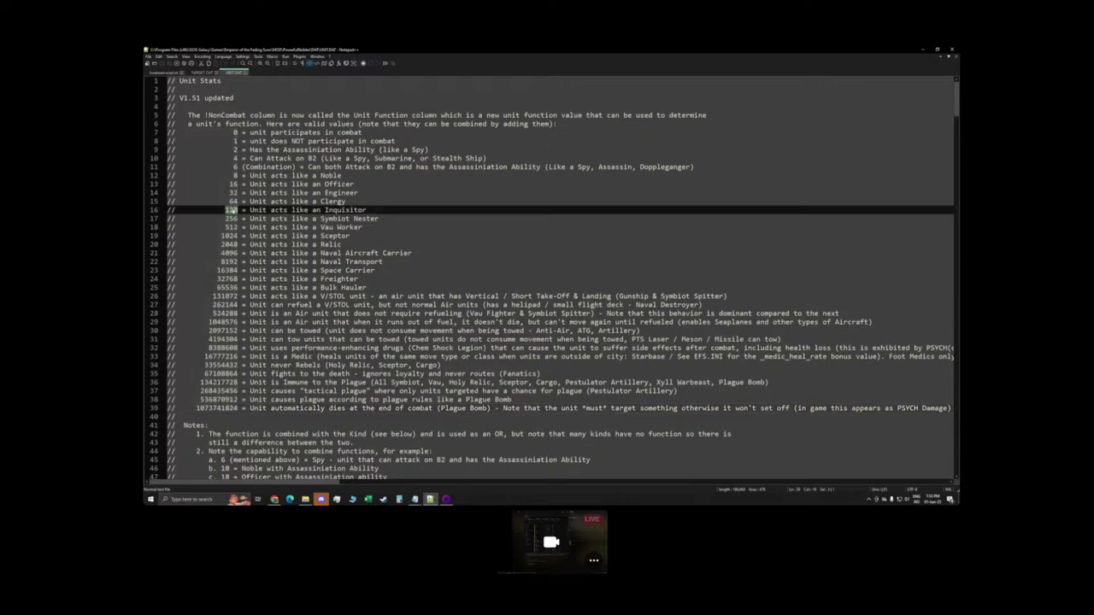
double_click(231, 218)
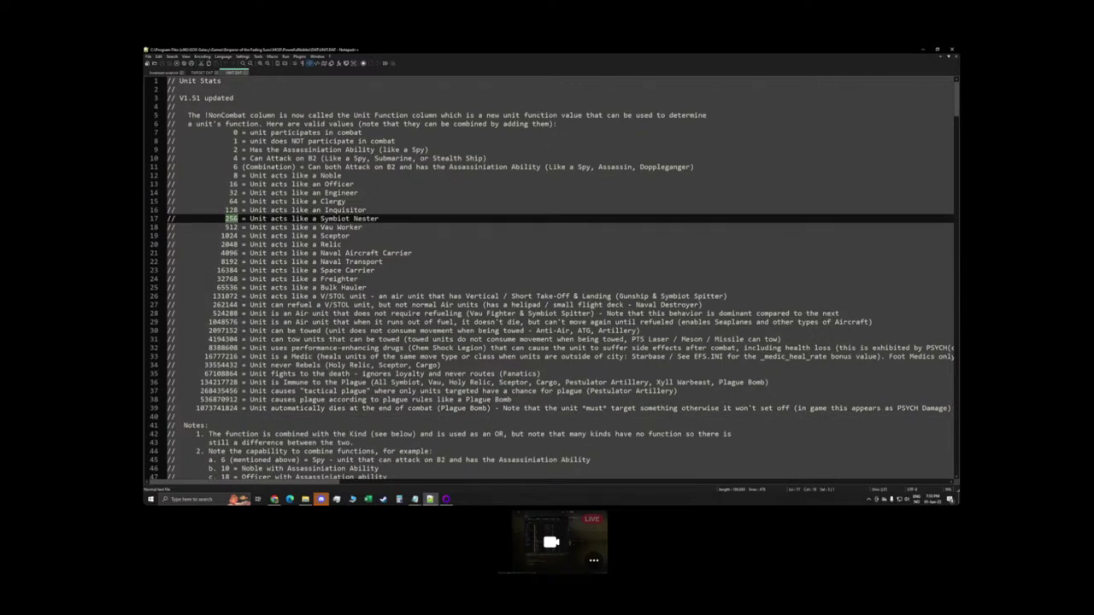
left_click_drag(380, 218, 320, 218)
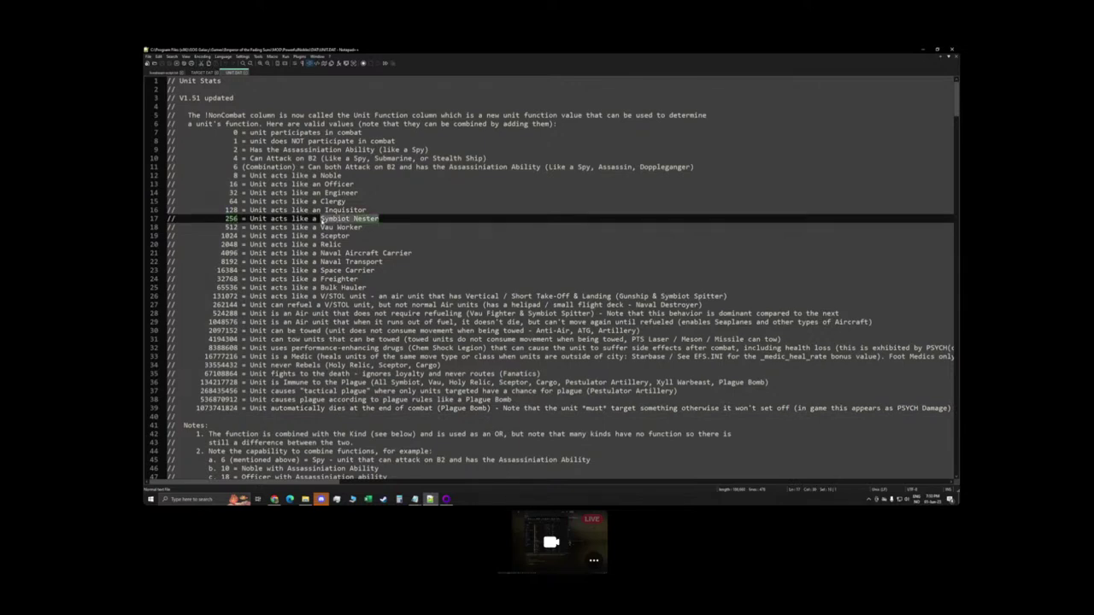
left_click(367, 254)
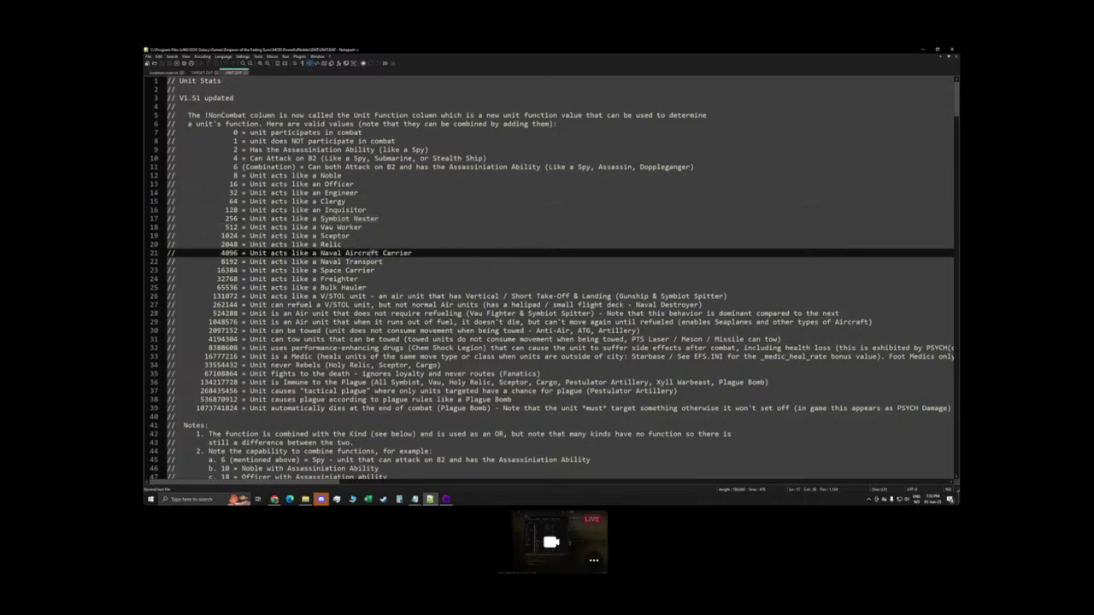
scroll(560, 274, "down", 6)
scroll(560, 273, "up", 6)
double_click(341, 193)
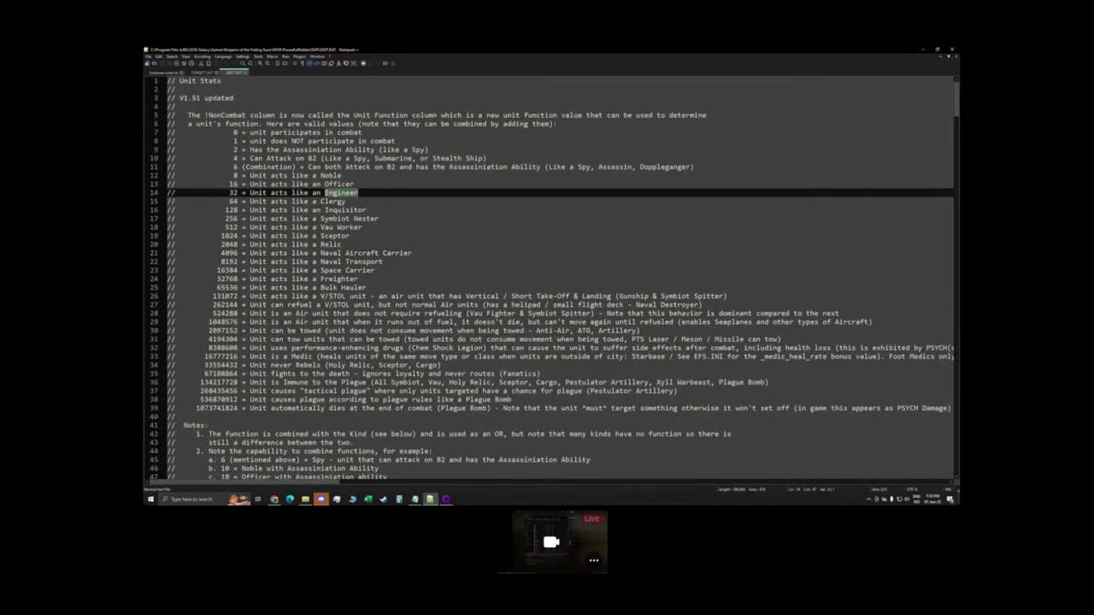
Step: Locate the Grappler entry in the unit table and highlight its value in the Unit Function column
scroll(341, 193, "down", 16)
scroll(547, 278, "down", 20)
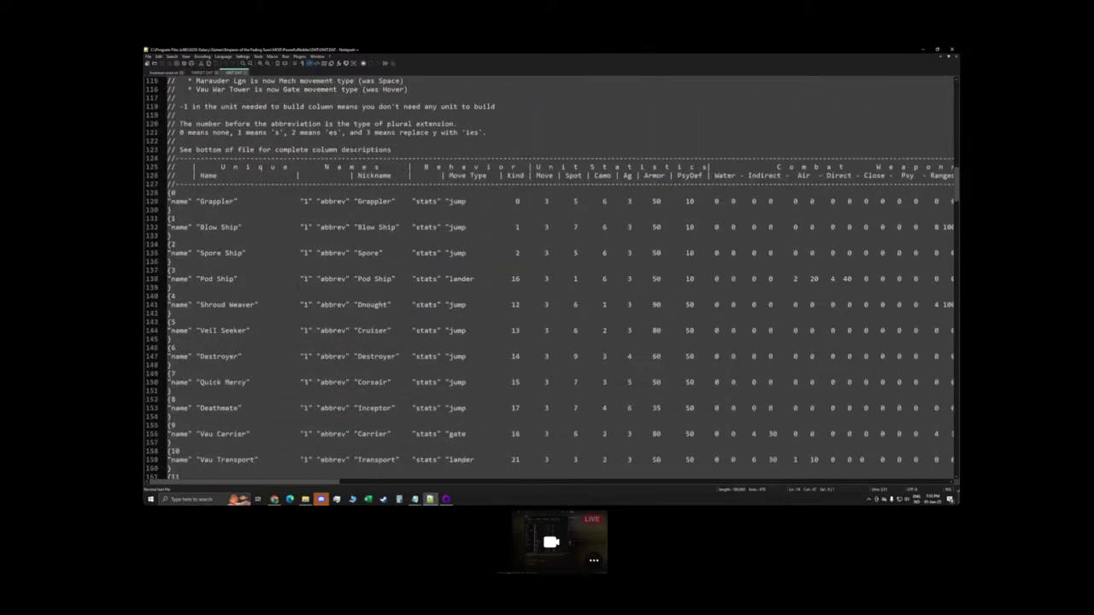
left_click(169, 201)
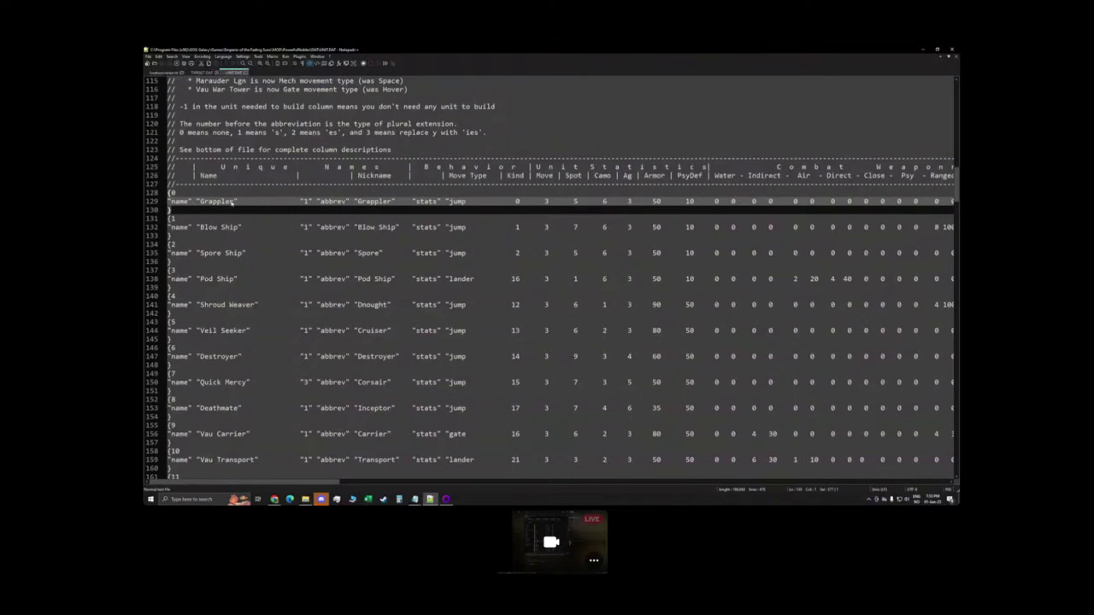
left_click_drag(259, 483, 451, 485)
double_click(379, 202)
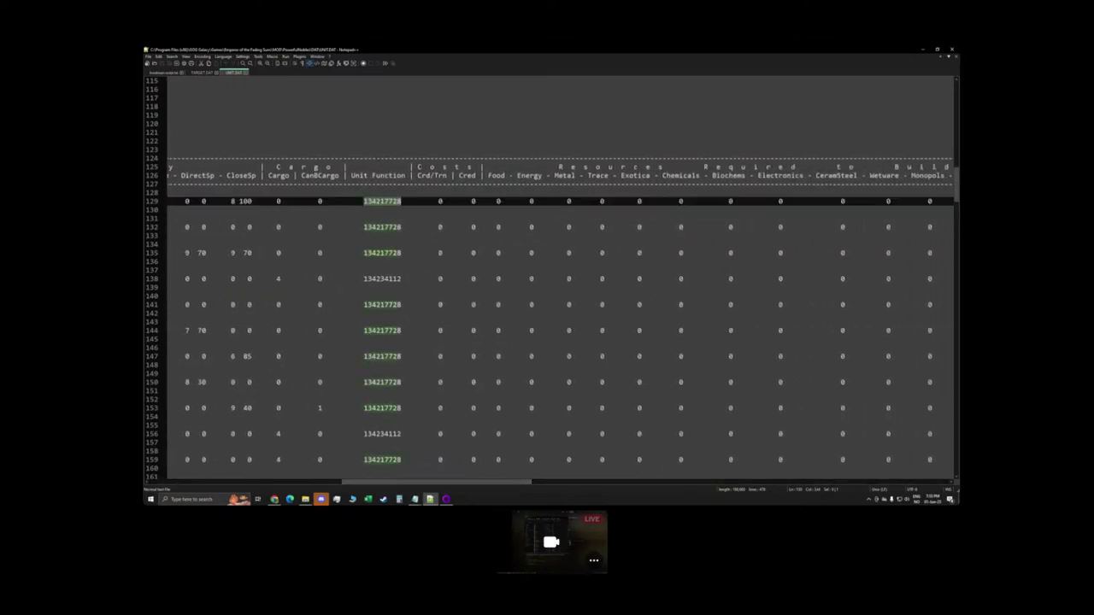
Step: Look up the meaning of the Grappler's highlighted Unit Function code in the value list at the start of UNIT.DAT
left_click_drag(445, 483, 417, 483)
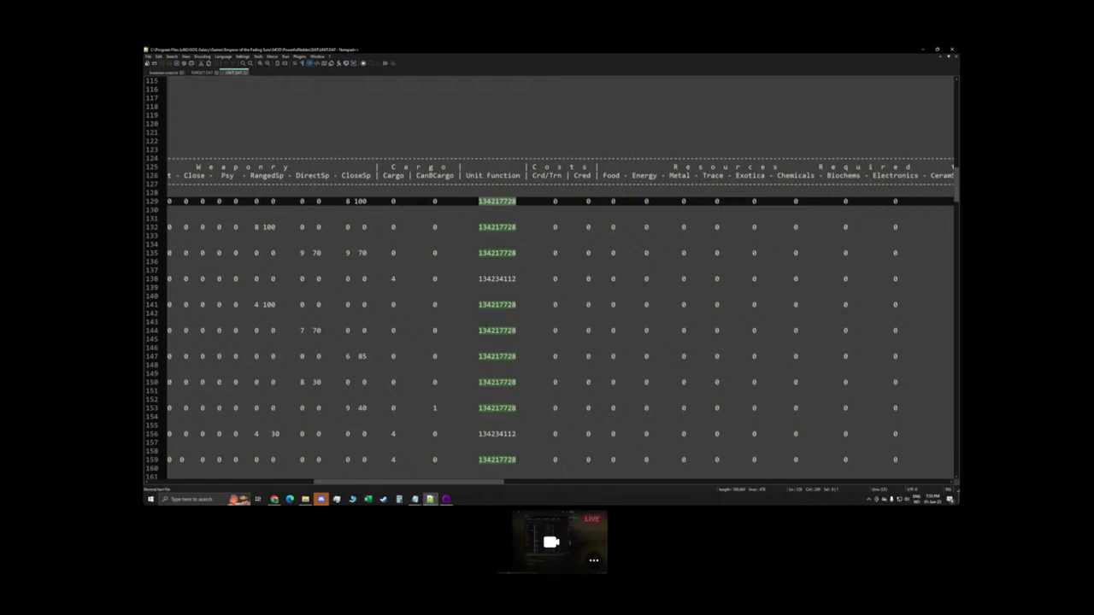
left_click_drag(411, 482, 257, 482)
scroll(547, 282, "up", 8)
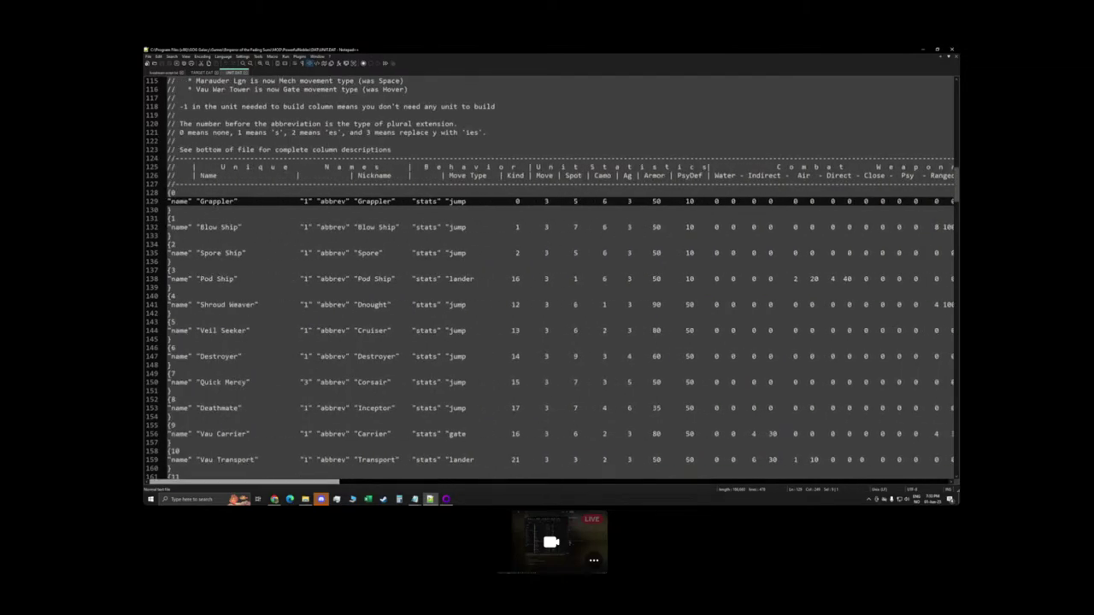
scroll(547, 282, "up", 20)
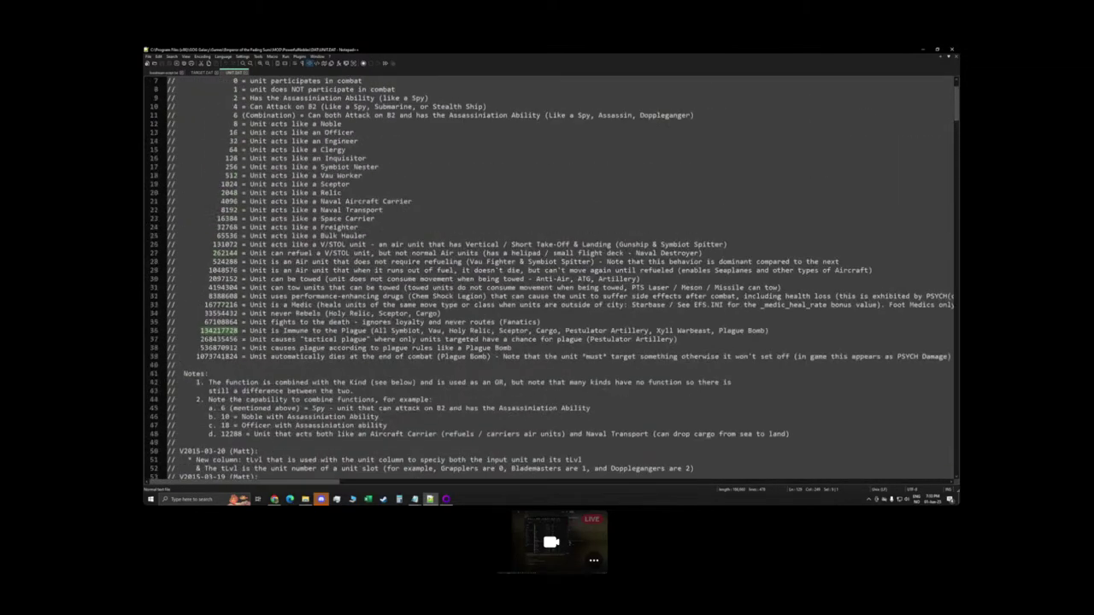
scroll(547, 282, "up", 1)
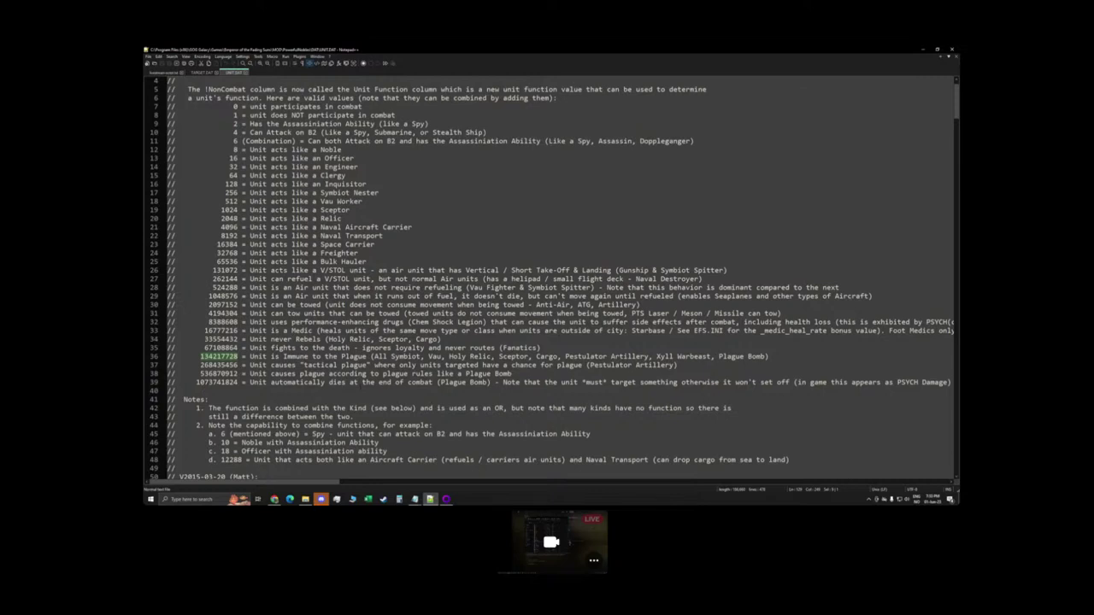
scroll(547, 282, "up", 1)
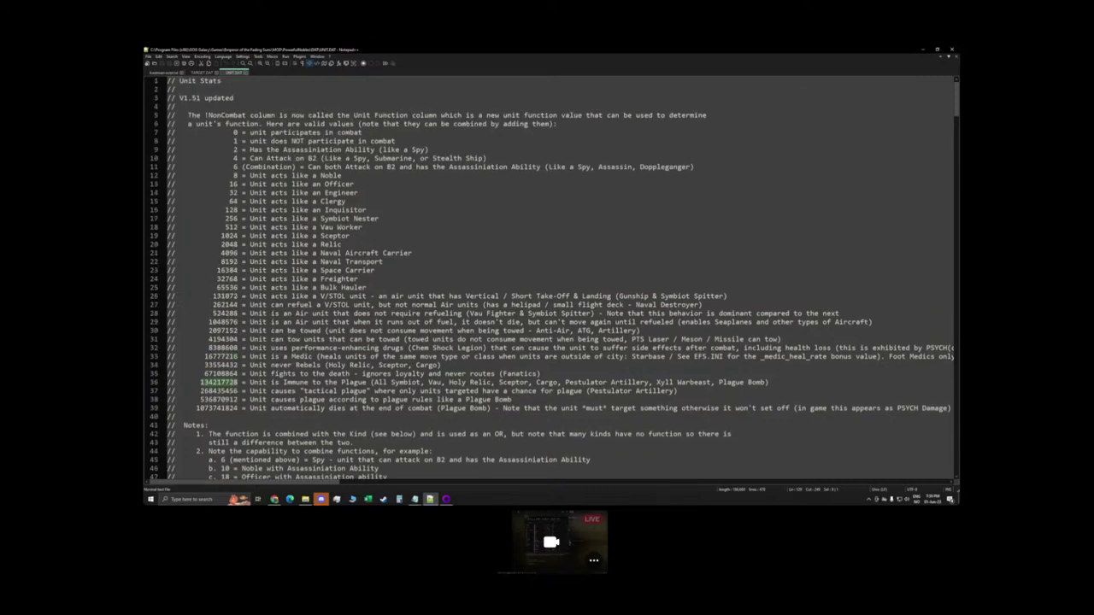